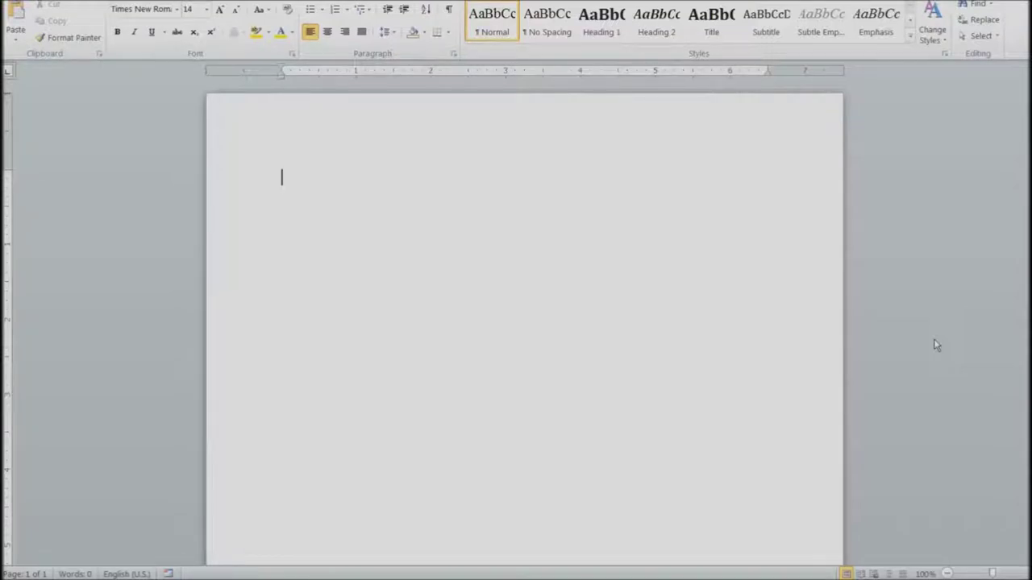
Step: Generate sample text in the blank document with =rand() and set the document zoom to 500%
{"action": "type", "text": "=rand()"}
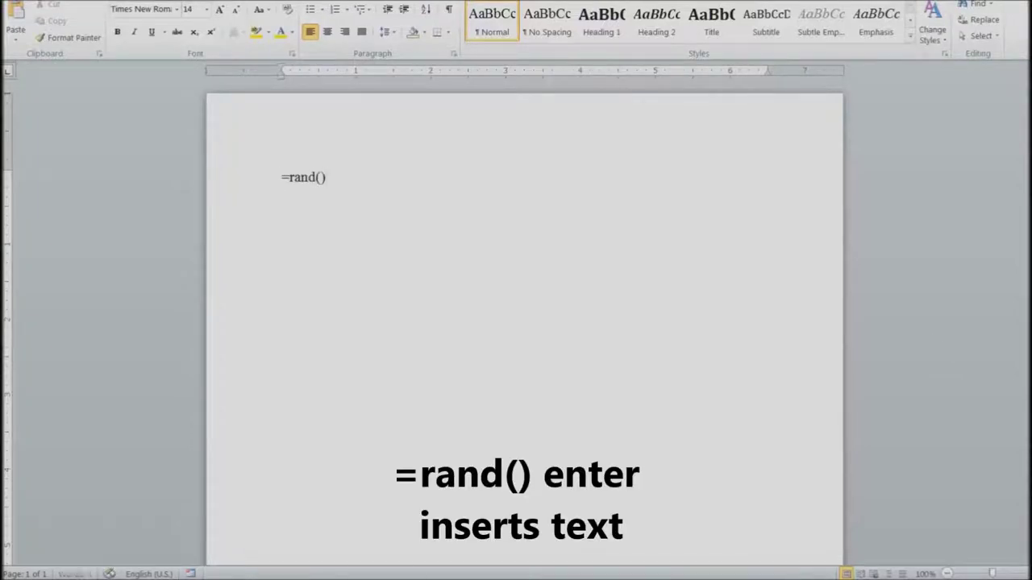
{"action": "key", "text": "Return"}
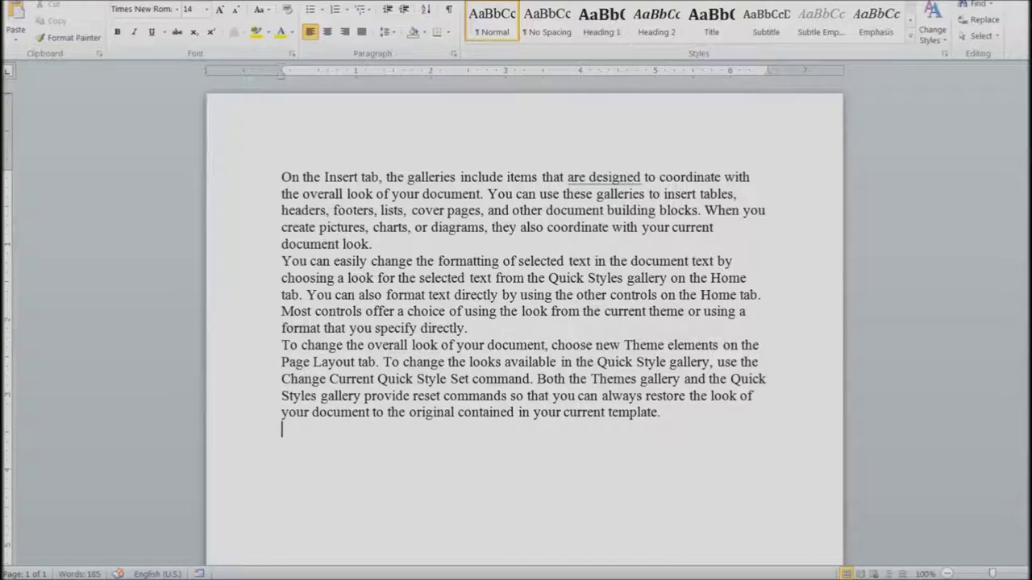
{"action": "key", "text": "alt+w"}
{"action": "key", "text": "q"}
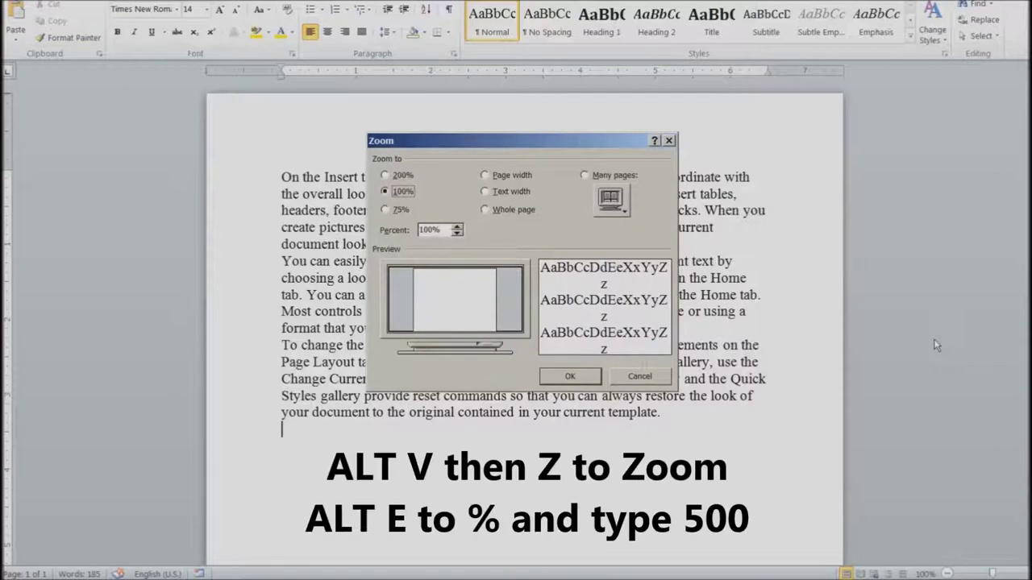
{"action": "key", "text": "alt+e"}
{"action": "type", "text": "500"}
{"action": "key", "text": "Return"}
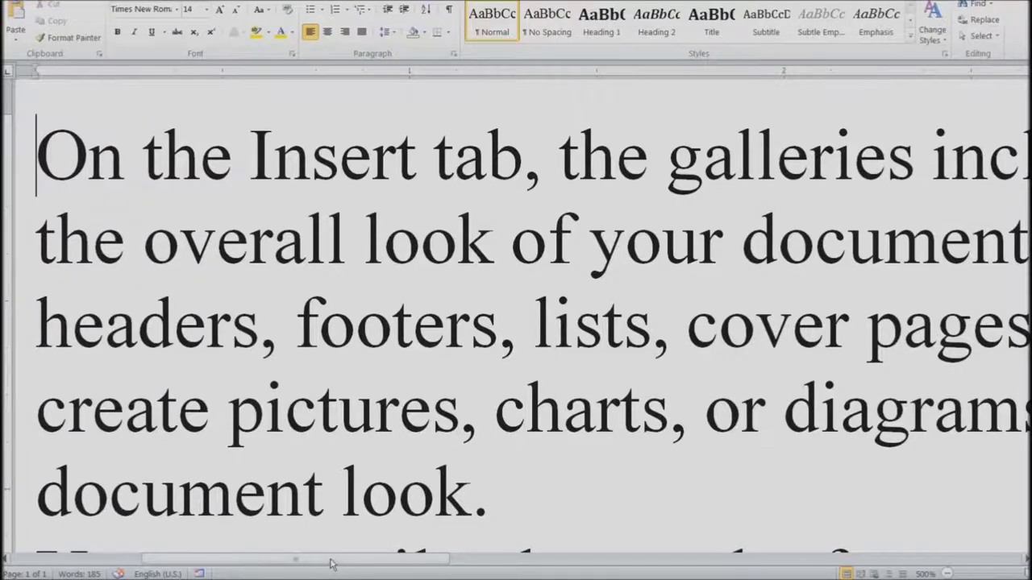
{"action": "mouse_move", "coordinate": [330, 560]}
{"action": "left_mouse_down"}
{"action": "mouse_move", "coordinate": [846, 559]}
{"action": "mouse_move", "coordinate": [619, 573]}
{"action": "mouse_move", "coordinate": [248, 571]}
{"action": "mouse_move", "coordinate": [340, 570]}
{"action": "left_mouse_up"}
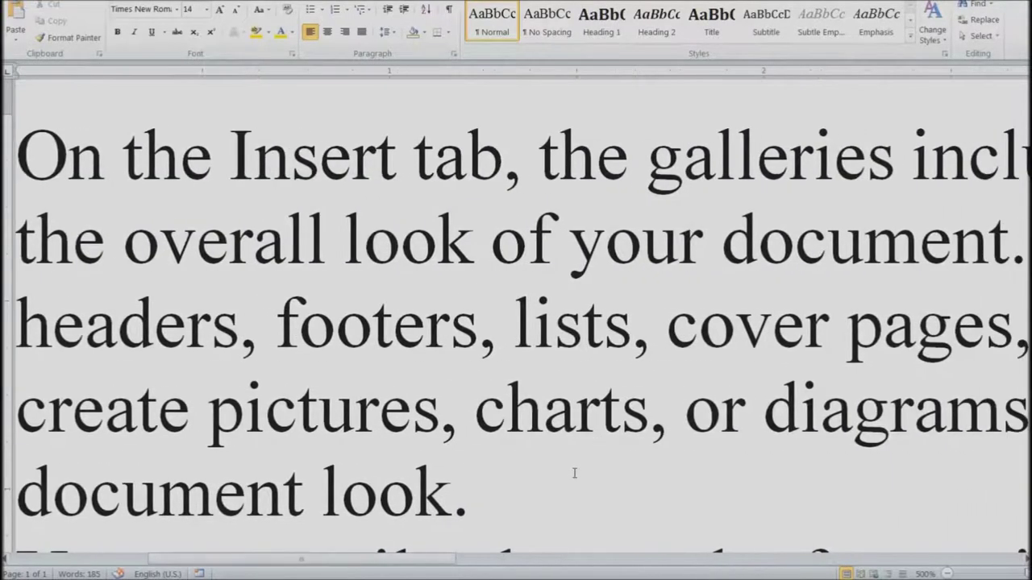
Step: Enable "Show text wrapped within the document window" in the advanced Word options
{"action": "left_click", "coordinate": [575, 472]}
{"action": "key", "text": "alt+f"}
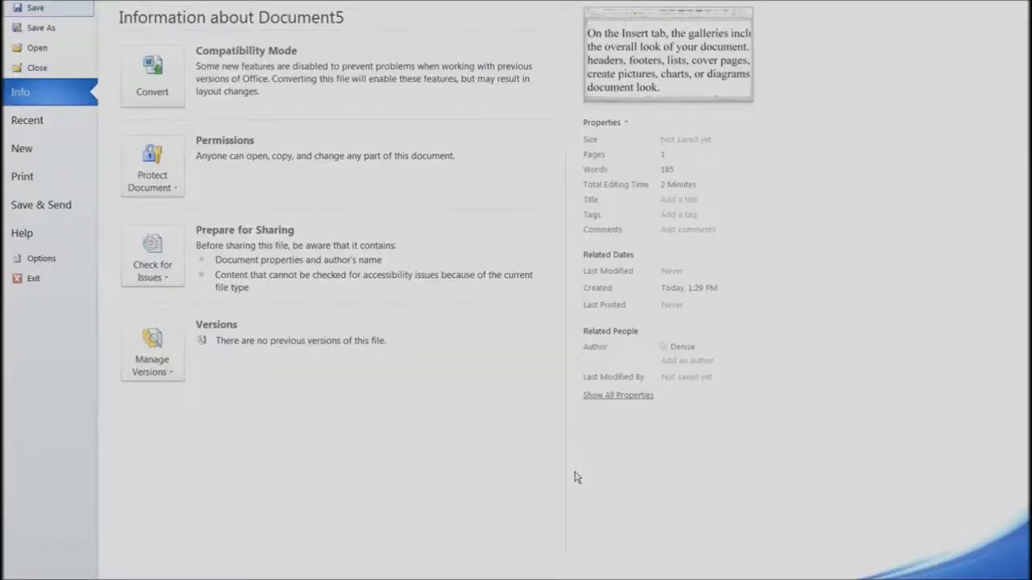
{"action": "key", "text": "t"}
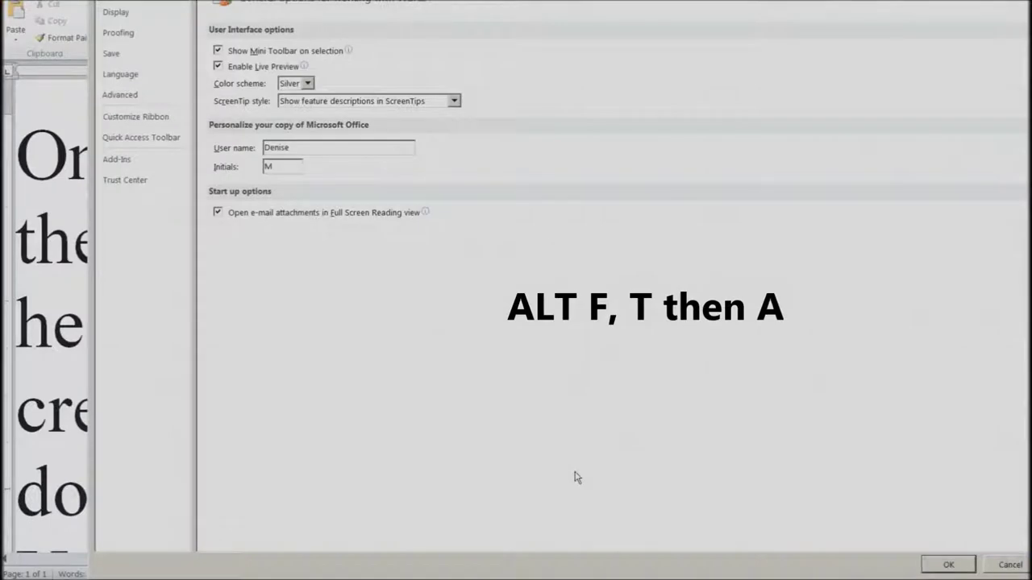
{"action": "key", "text": "a"}
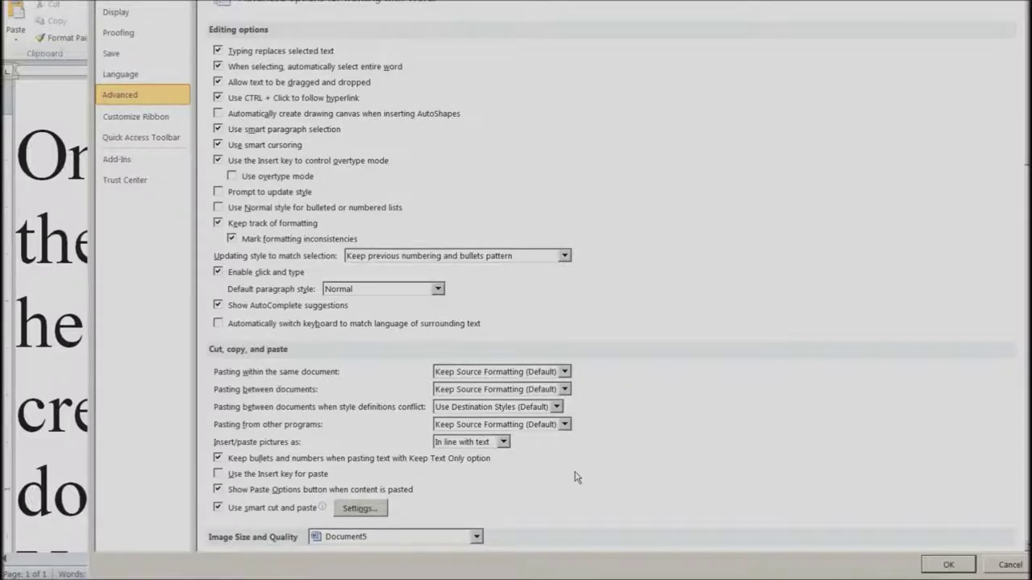
{"action": "key", "text": "alt+w"}
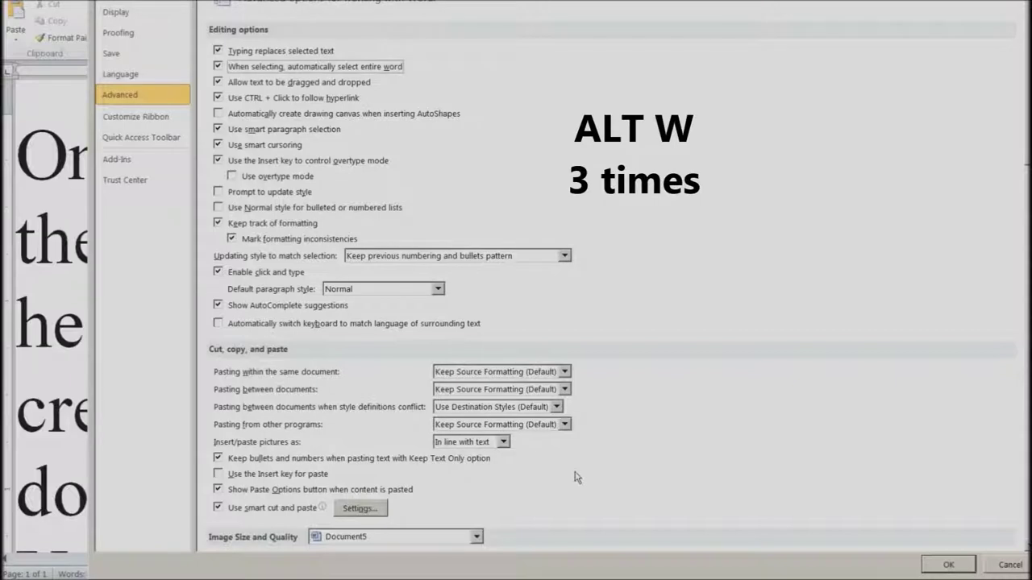
{"action": "key", "text": "alt+w"}
{"action": "key", "text": "alt+w"}
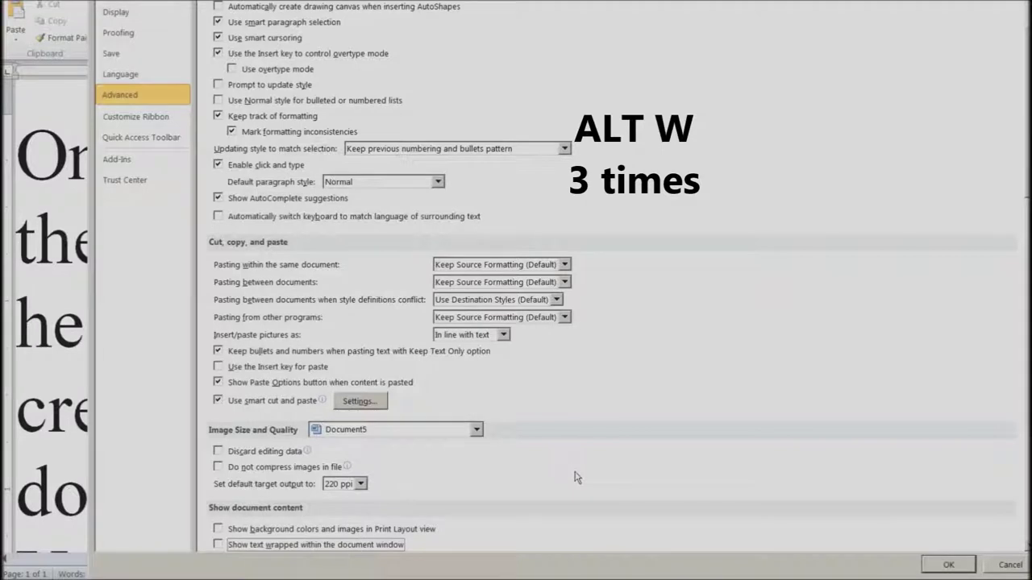
{"action": "key", "text": "alt+w"}
{"action": "key", "text": "alt+w"}
{"action": "key", "text": "alt+w"}
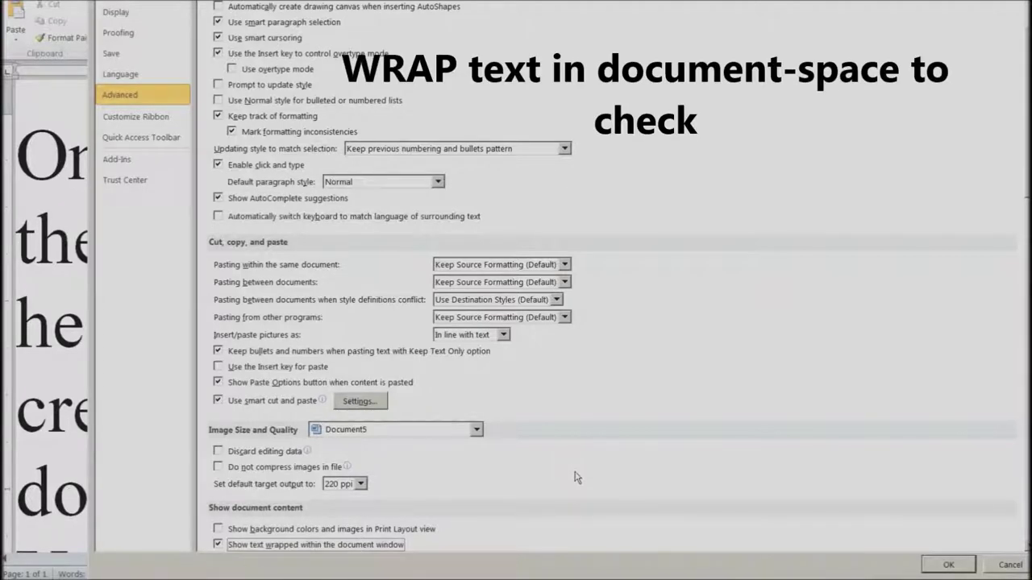
{"action": "key", "text": "Return"}
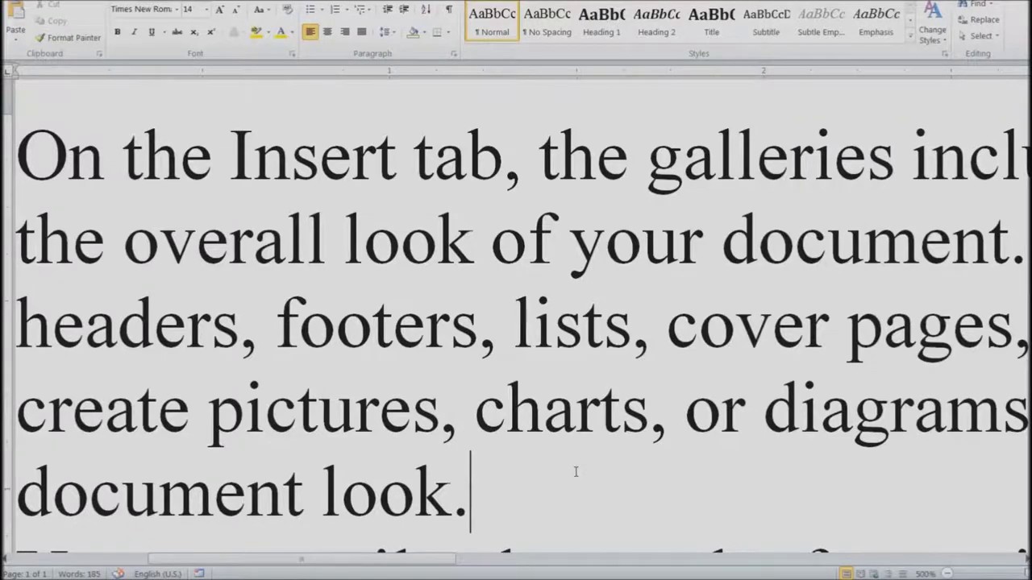
Step: Switch the document to Draft view and set its zoom to 500%
{"action": "key", "text": "ctrl+alt+n"}
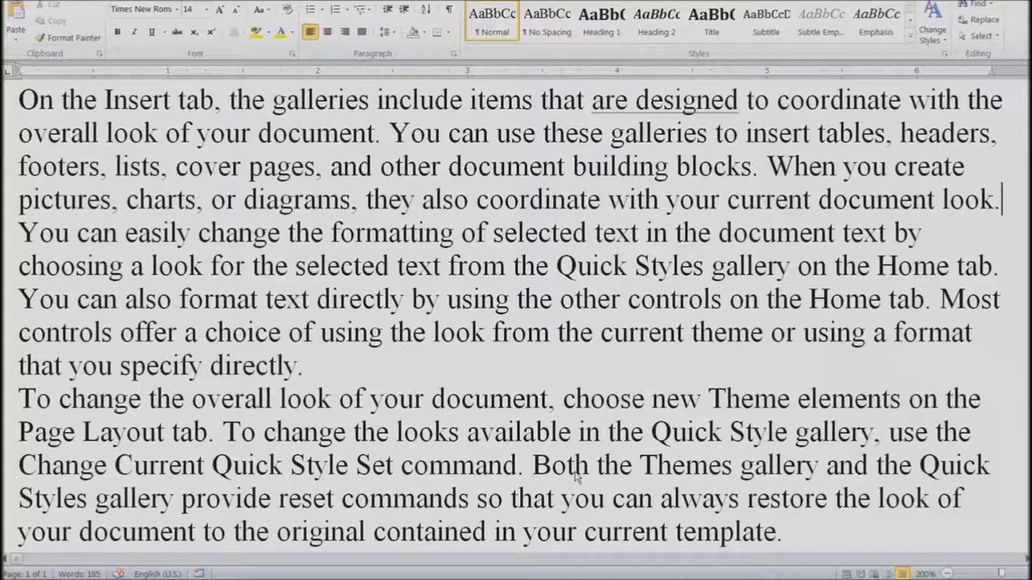
{"action": "key", "text": "alt+v"}
{"action": "key", "text": "z"}
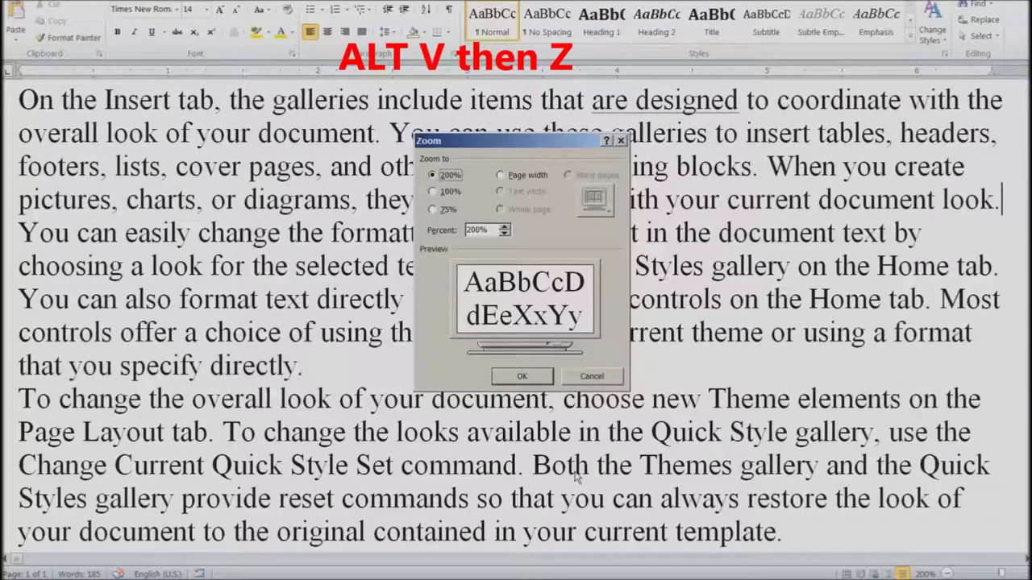
{"action": "key", "text": "Tab"}
{"action": "type", "text": "300"}
{"action": "key", "text": "Return"}
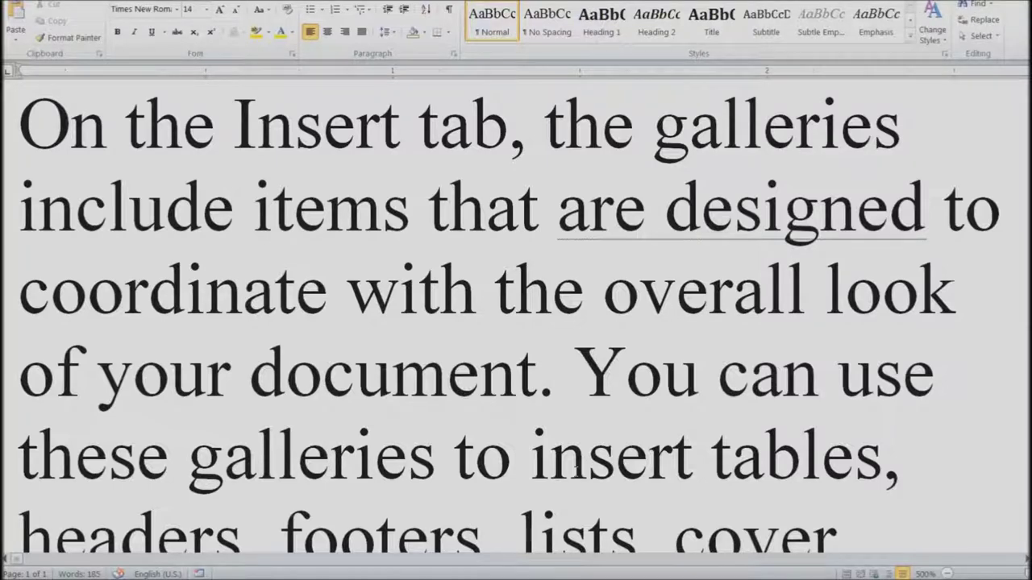
Step: Read down the wrapped text in Draft view, compare it with Print Layout view, and return to Draft view
{"action": "scroll", "coordinate": [576, 466], "scroll_direction": "down", "scroll_amount": 3}
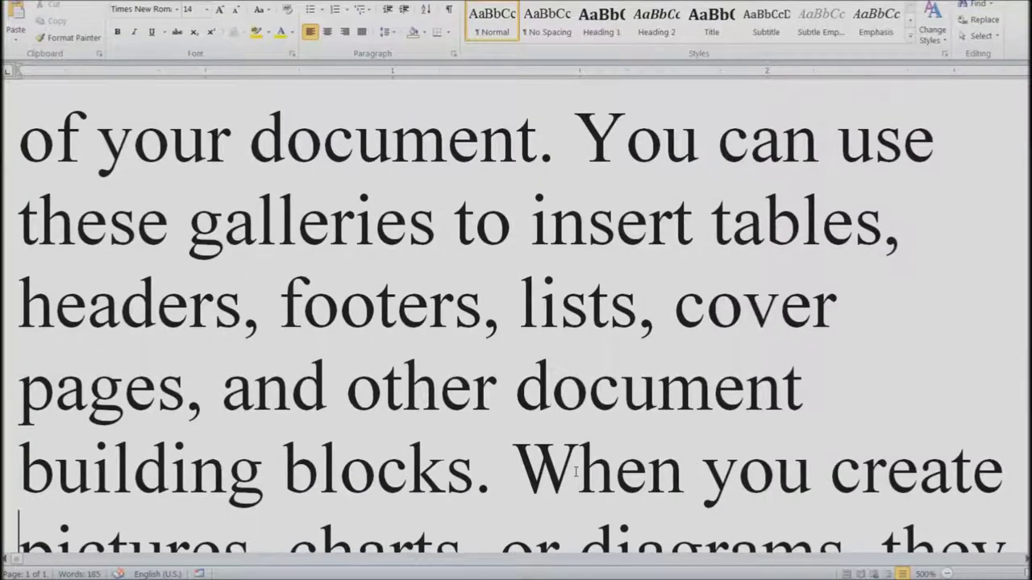
{"action": "key", "text": "Down"}
{"action": "key", "text": "Down"}
{"action": "key", "text": "Down"}
{"action": "key", "text": "Down"}
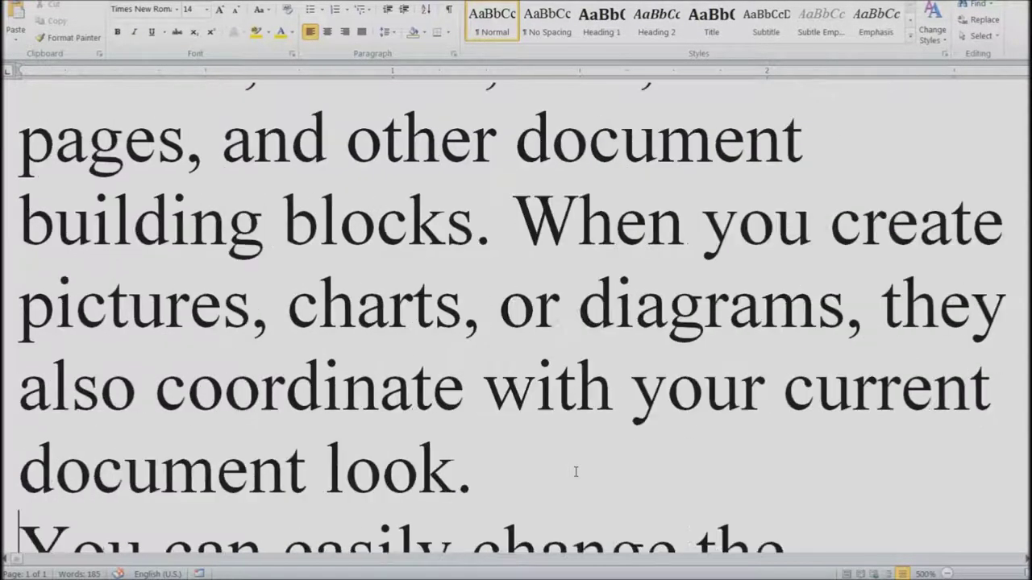
{"action": "key", "text": "Down"}
{"action": "key", "text": "Down"}
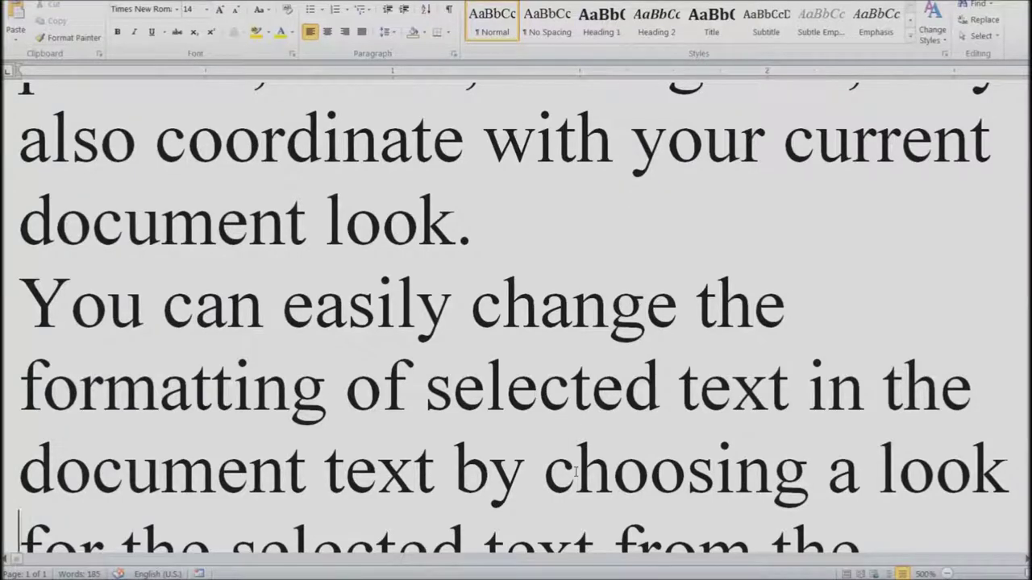
{"action": "key", "text": "ctrl+alt+p"}
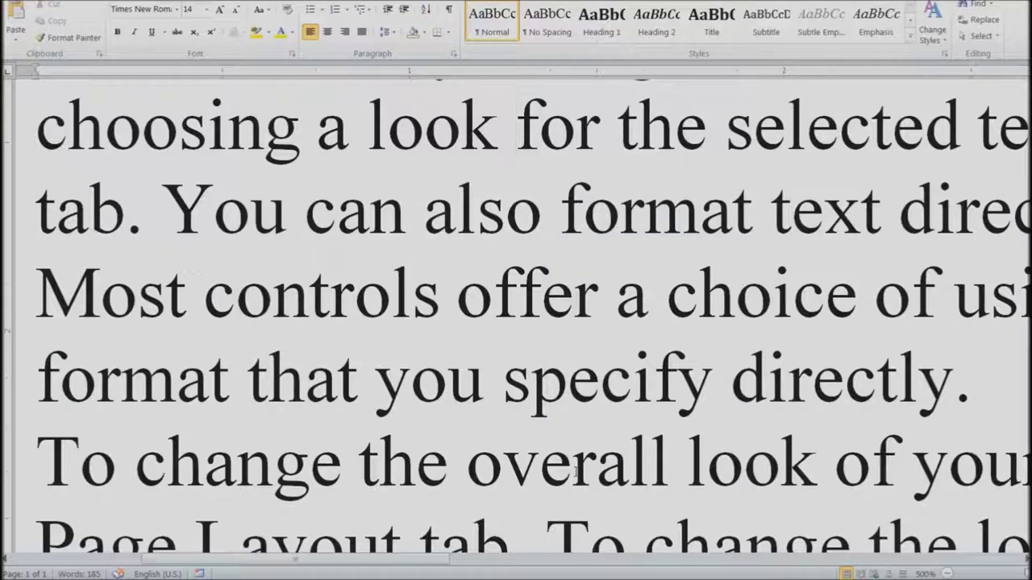
{"action": "key", "text": "ctrl+alt+n"}
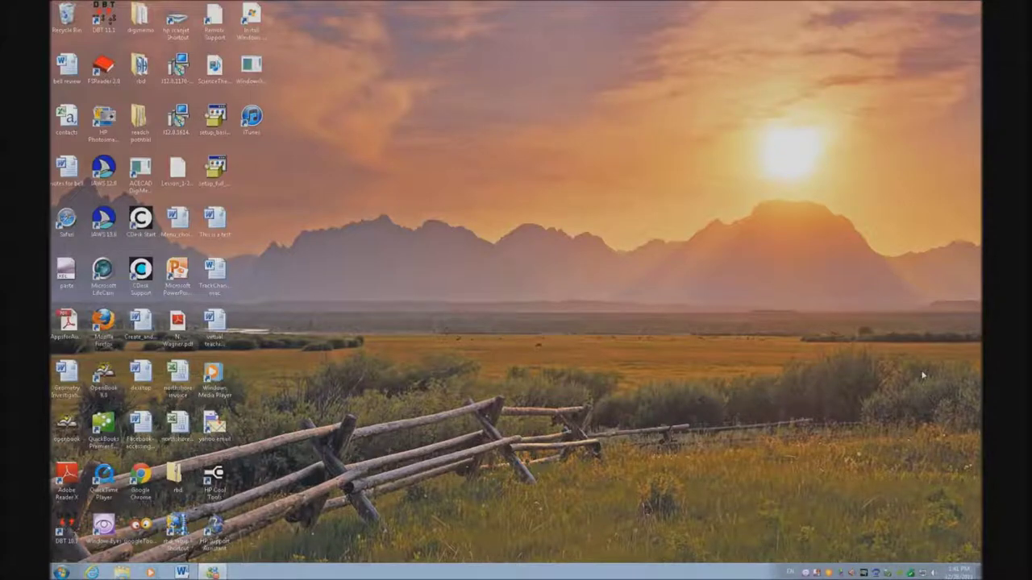
Step: Launch Microsoft Word from the desktop with a new blank document
{"action": "key", "text": "super"}
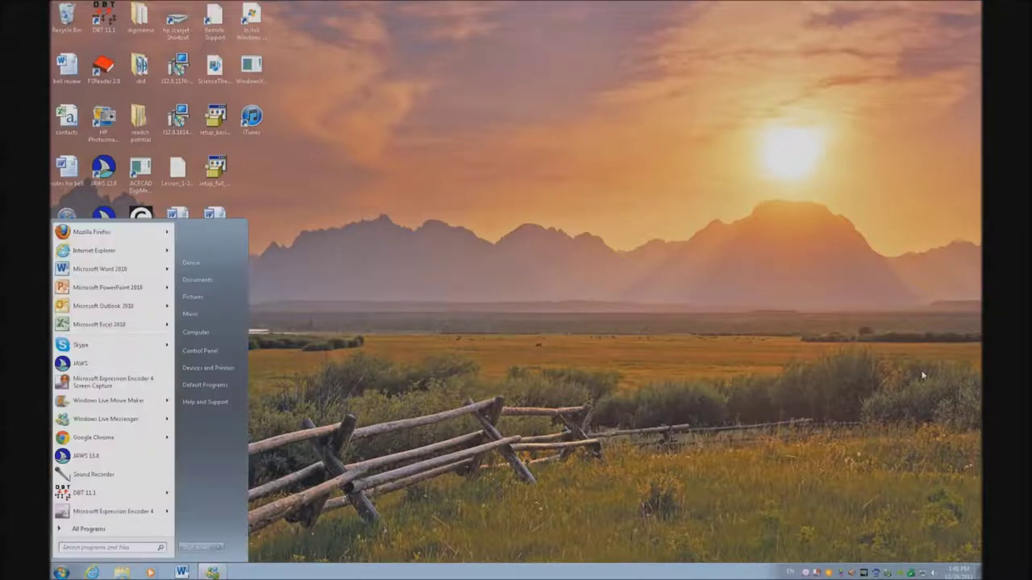
{"action": "type", "text": "word"}
{"action": "key", "text": "Return"}
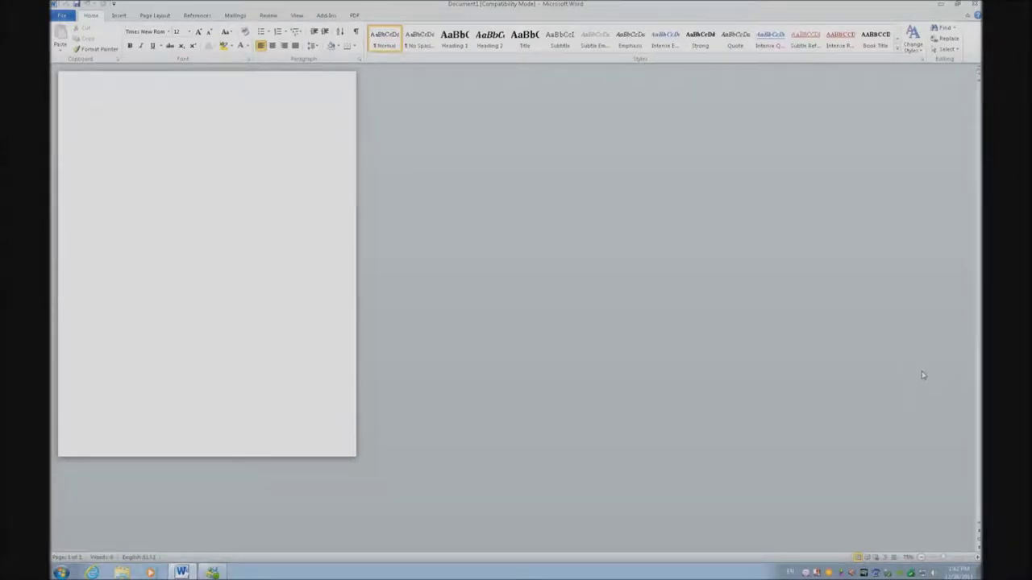
Step: Set the new document's zoom to 200% and generate sample text with =rand()
{"action": "key", "text": "alt+w"}
{"action": "key", "text": "q"}
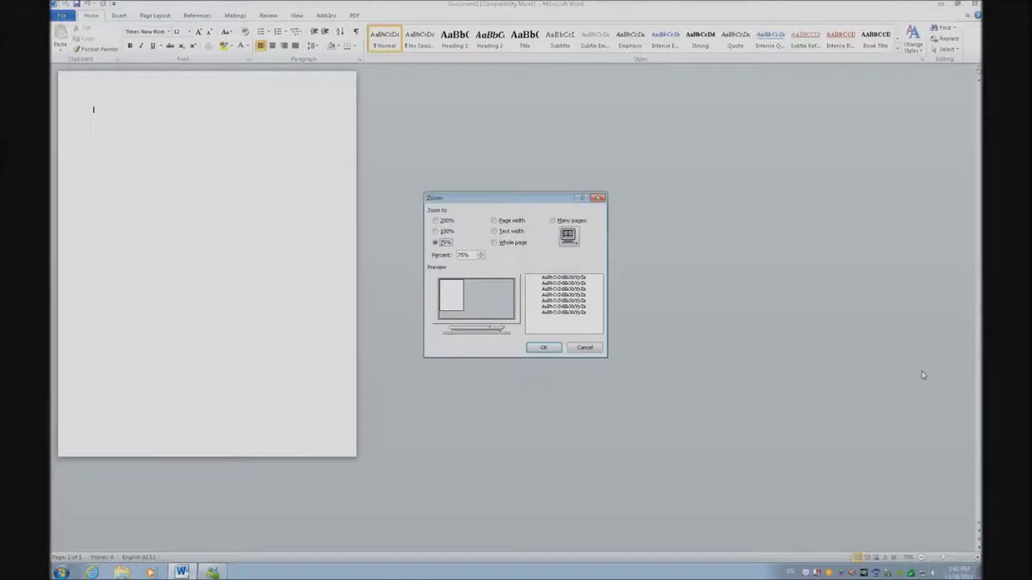
{"action": "key", "text": "alt+2"}
{"action": "key", "text": "Return"}
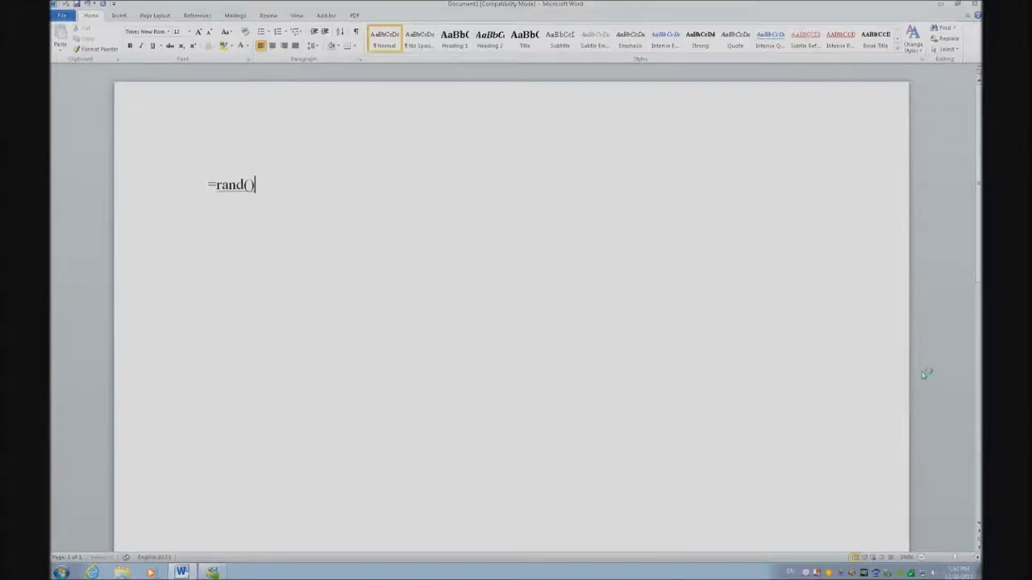
{"action": "key", "text": "Return"}
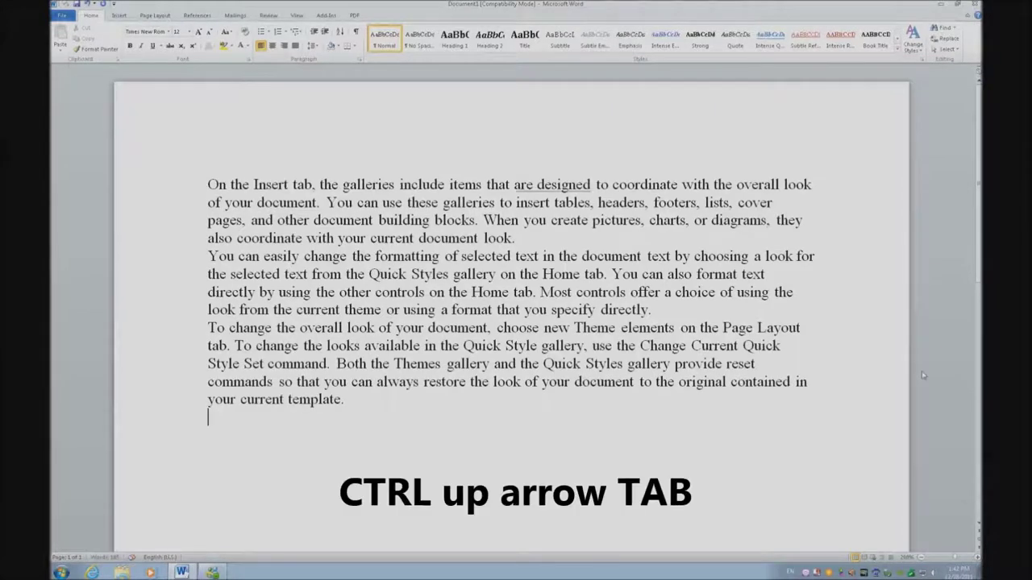
Step: Indent the first line of all three sample paragraphs with a tab
{"action": "key", "text": "ctrl+Up"}
{"action": "key", "text": "Tab"}
{"action": "key", "text": "ctrl+Up"}
{"action": "key", "text": "ctrl+Up"}
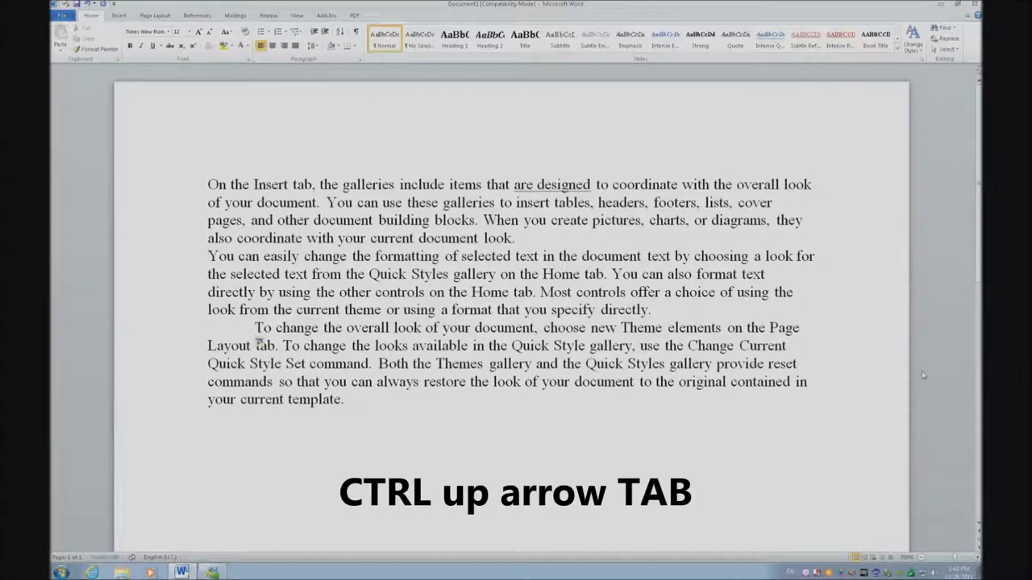
{"action": "key", "text": "Tab"}
{"action": "key", "text": "ctrl+Up"}
{"action": "key", "text": "Tab"}
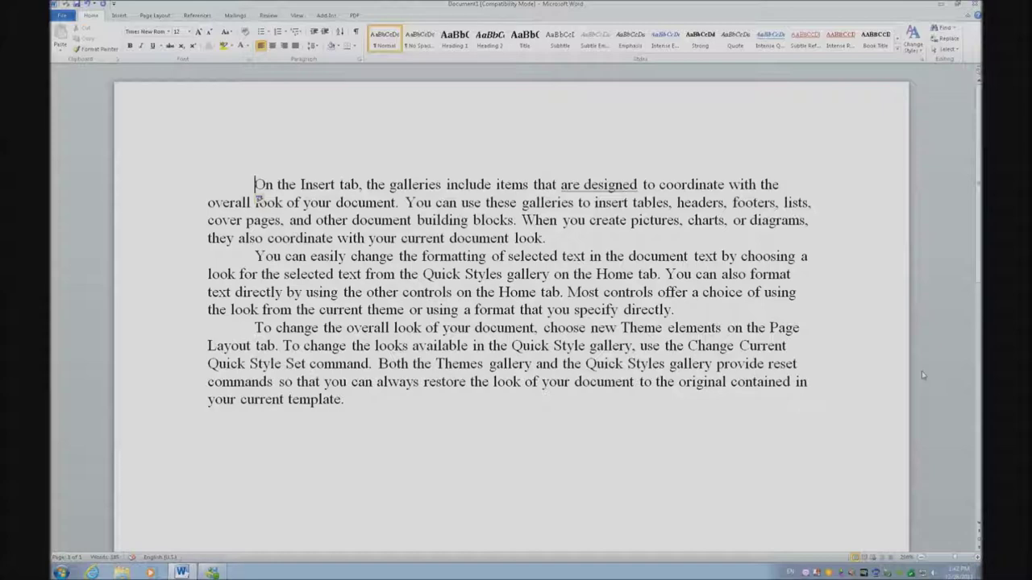
Step: Select all the text and enlarge its font size to 20 pt
{"action": "key", "text": "ctrl+a"}
{"action": "key", "text": "ctrl+shift+period"}
{"action": "key", "text": "ctrl+shift+period"}
{"action": "key", "text": "ctrl+shift+period"}
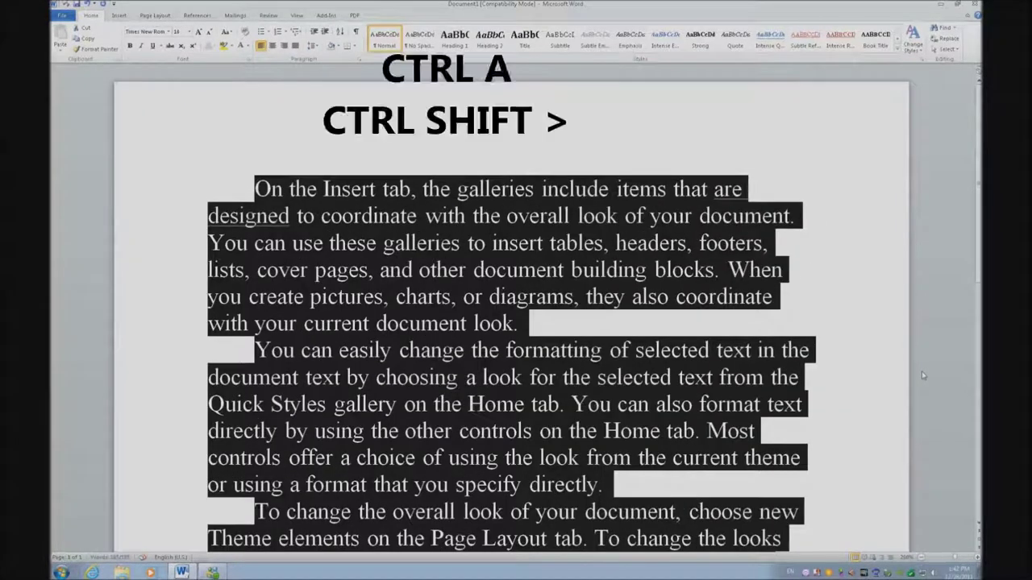
{"action": "key", "text": "ctrl+shift+period"}
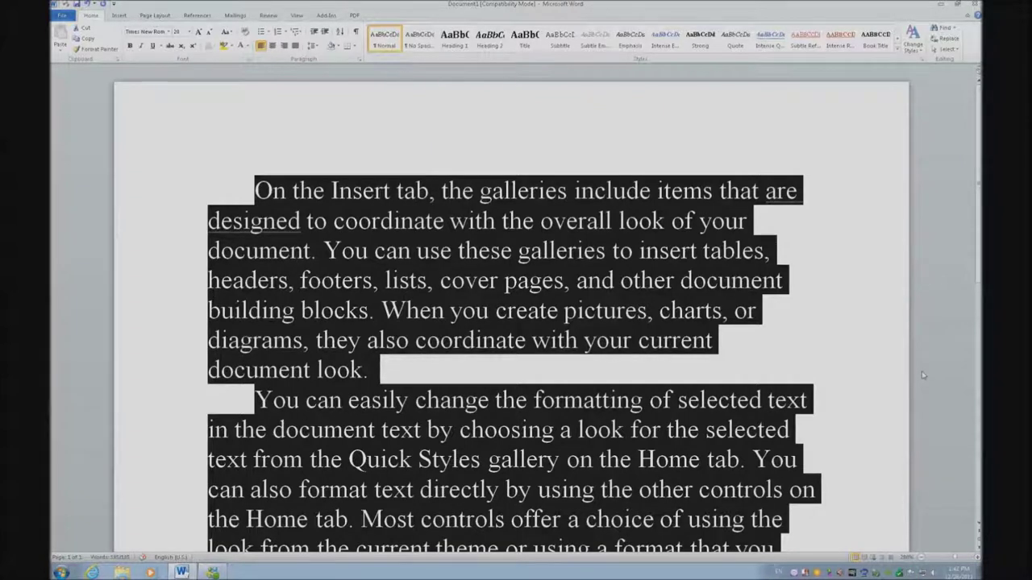
Step: Reduce the selected text's font size to 12 pt
{"action": "key", "text": "ctrl+shift+less"}
{"action": "key", "text": "ctrl+shift+less"}
{"action": "key", "text": "ctrl+shift+less"}
{"action": "key", "text": "ctrl+shift+less"}
{"action": "key", "text": "ctrl+shift+less"}
{"action": "key", "text": "ctrl+shift+less"}
{"action": "key", "text": "ctrl+shift+less"}
{"action": "key", "text": "ctrl+shift+less"}
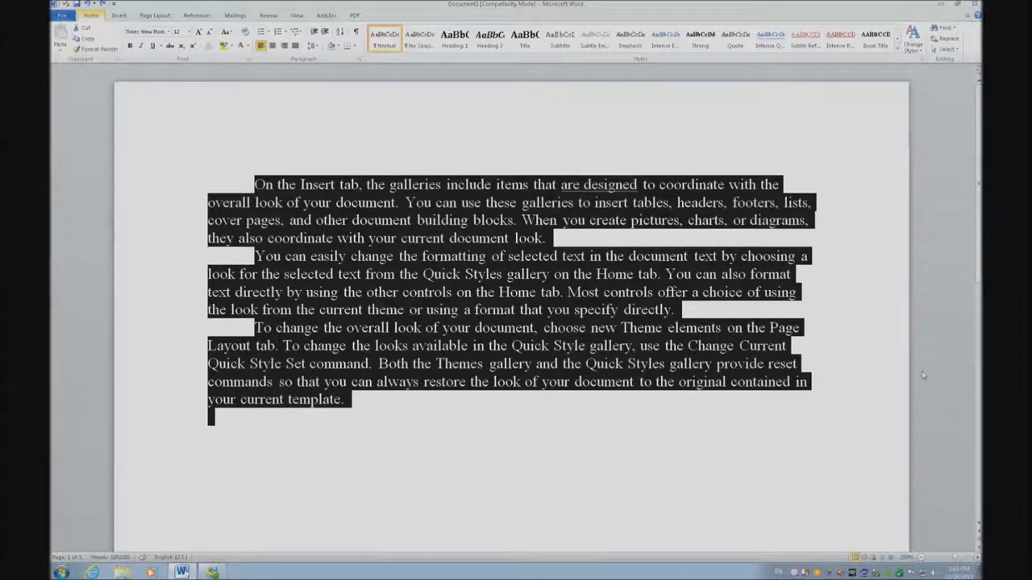
Step: Set the document zoom to 500% while in Print Layout view
{"action": "key", "text": "alt+w"}
{"action": "key", "text": "q"}
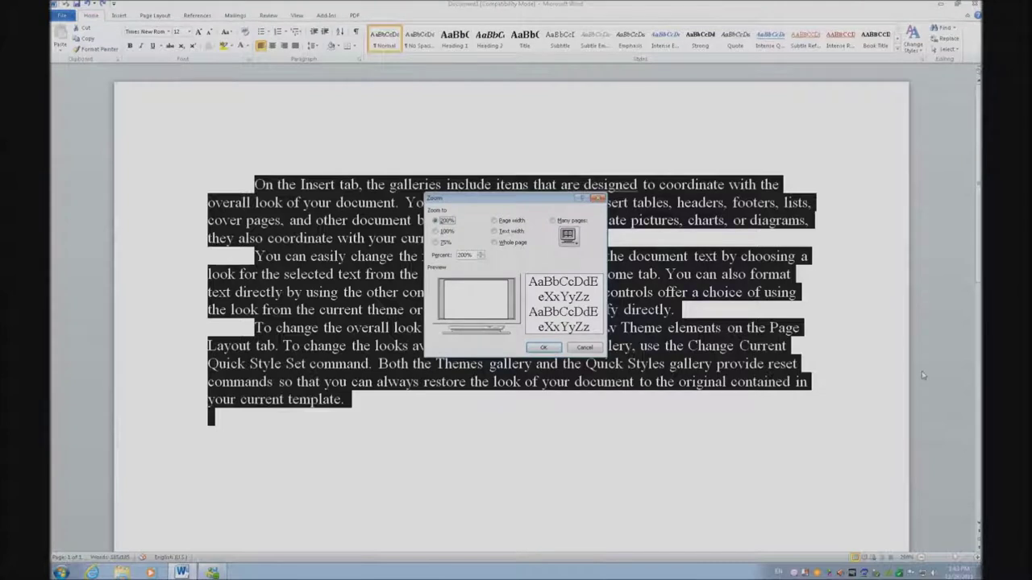
{"action": "key", "text": "Tab"}
{"action": "type", "text": "500"}
{"action": "key", "text": "Return"}
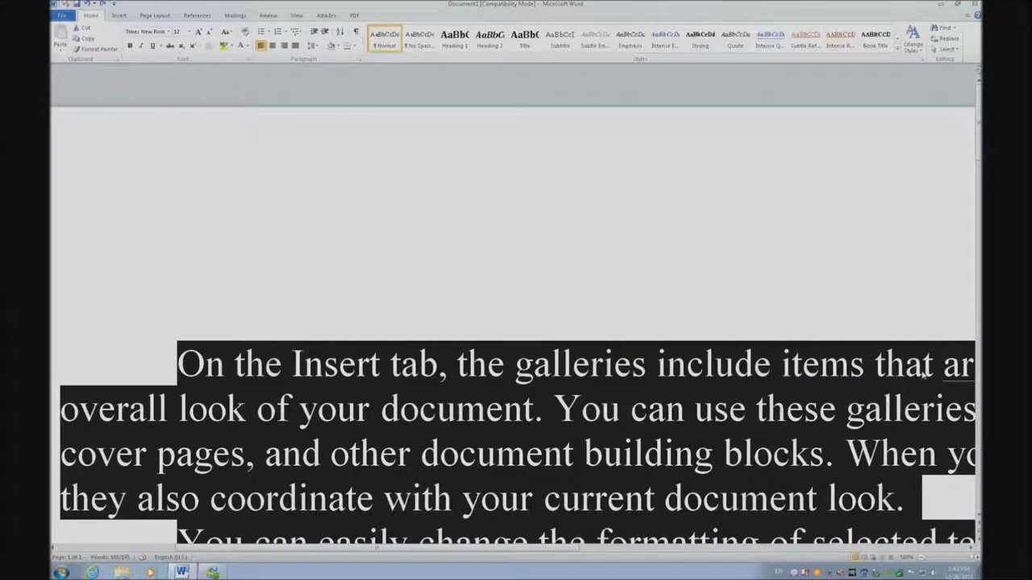
Step: Go to the end of the document, switch to Draft view, and return to the beginning of the text
{"action": "key", "text": "ctrl+End"}
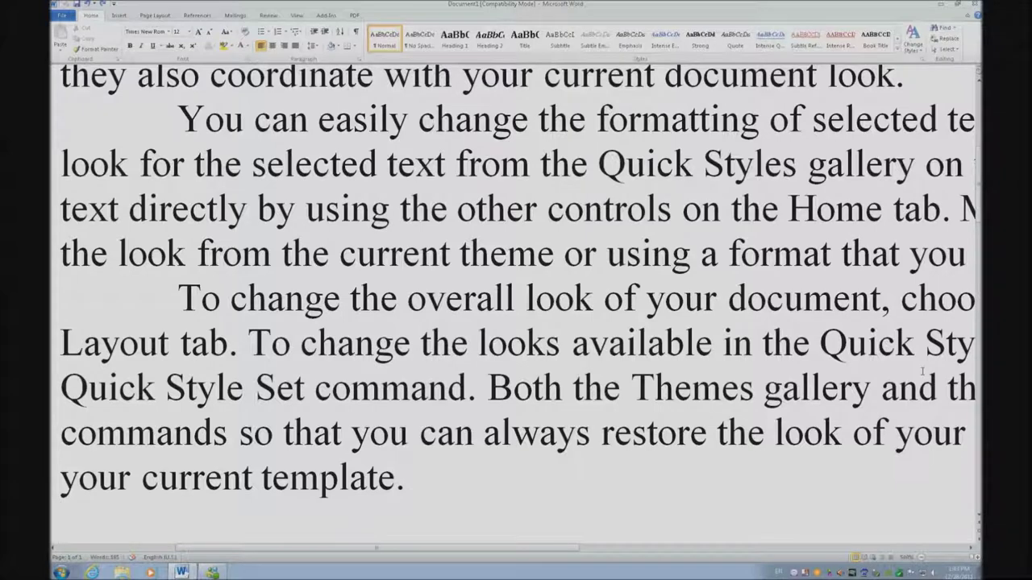
{"action": "key", "text": "ctrl+alt+n"}
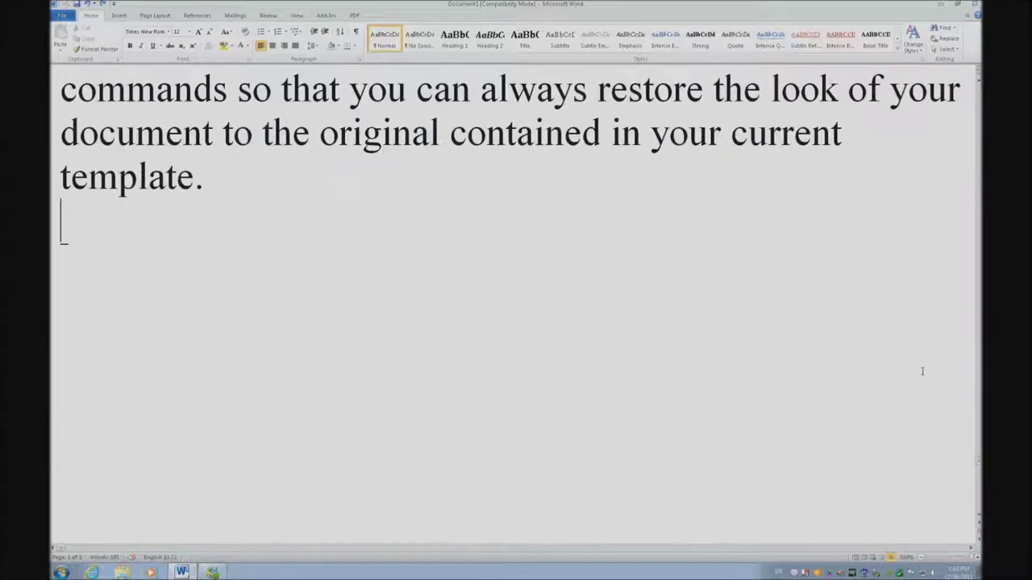
{"action": "key", "text": "ctrl+Home"}
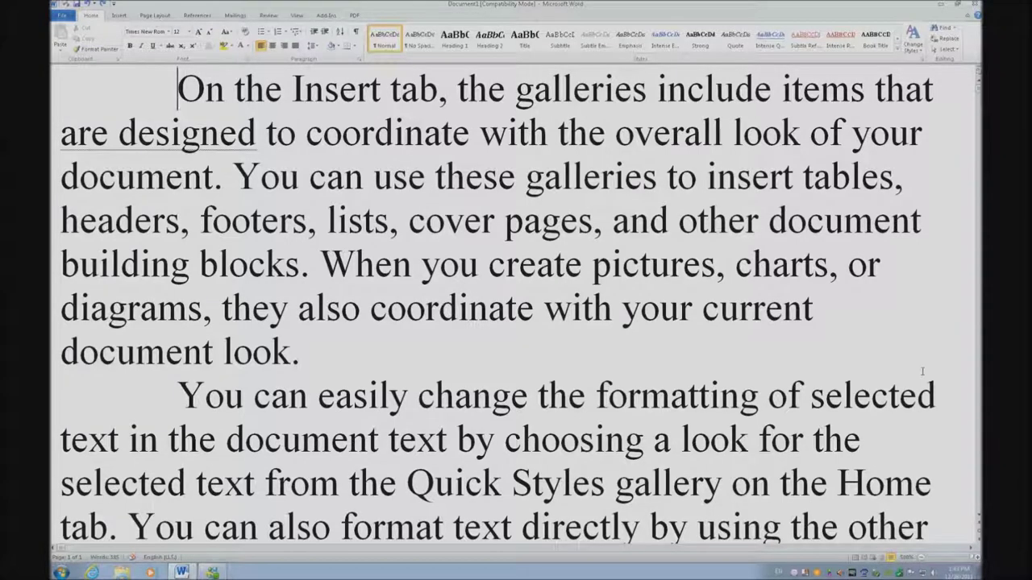
Step: Read down through the wrapped text to the second paragraph and return to the opening lines
{"action": "key", "text": "Down"}
{"action": "key", "text": "Down"}
{"action": "key", "text": "Down"}
{"action": "key", "text": "Down"}
{"action": "key", "text": "Down"}
{"action": "key", "text": "Down"}
{"action": "key", "text": "Down"}
{"action": "key", "text": "Down"}
{"action": "key", "text": "Down"}
{"action": "key", "text": "Down"}
{"action": "key", "text": "Down"}
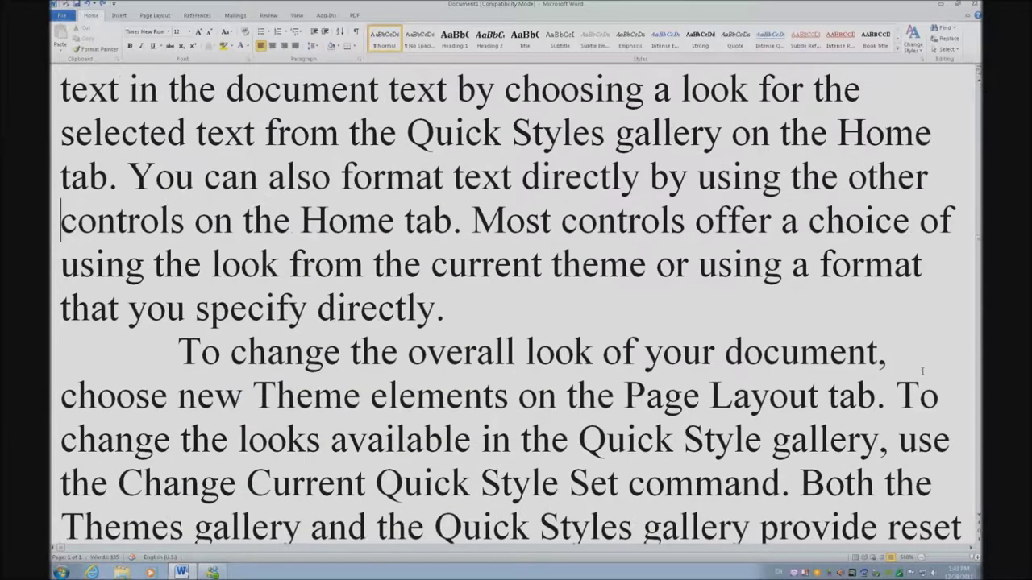
{"action": "key", "text": "Up"}
{"action": "key", "text": "Up"}
{"action": "key", "text": "Up"}
{"action": "key", "text": "Up"}
{"action": "key", "text": "Up"}
{"action": "key", "text": "Up"}
{"action": "key", "text": "Up"}
{"action": "key", "text": "Up"}
{"action": "key", "text": "Up"}
{"action": "key", "text": "Up"}
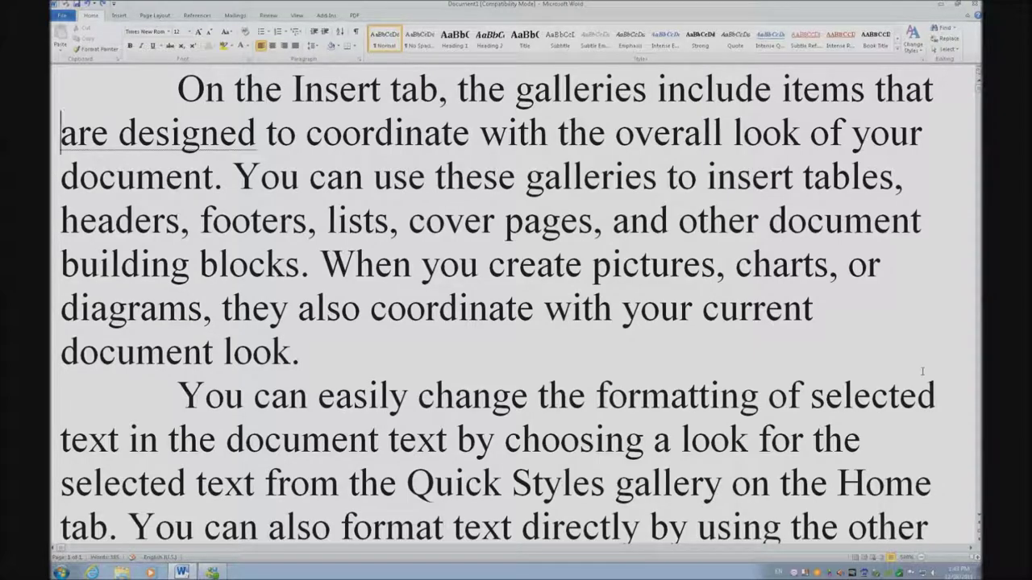
Step: Search Windows for "high", open the high contrast theme settings, and apply the High Contrast #2 theme
{"action": "key", "text": "super"}
{"action": "type", "text": "h"}
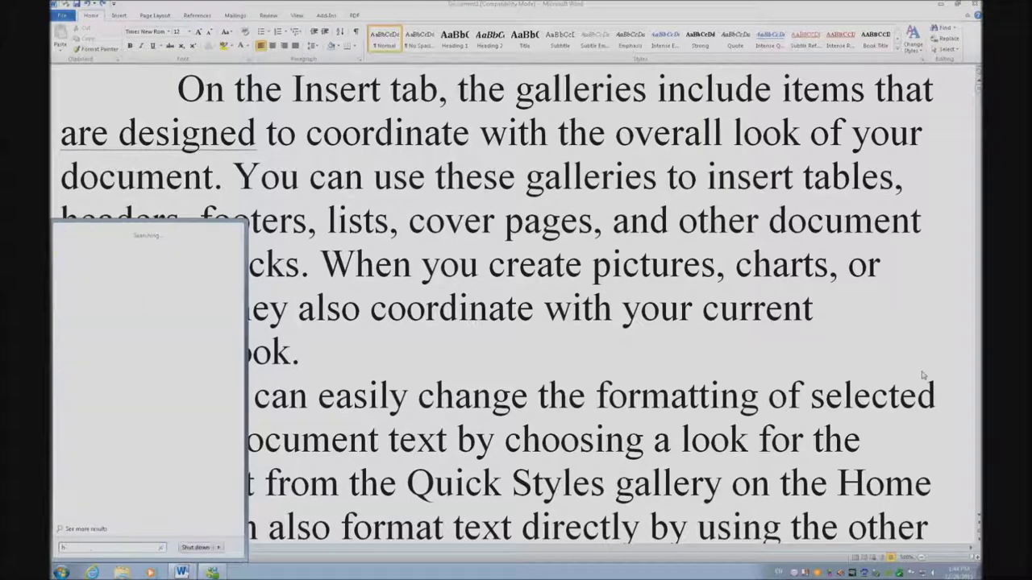
{"action": "type", "text": "igh"}
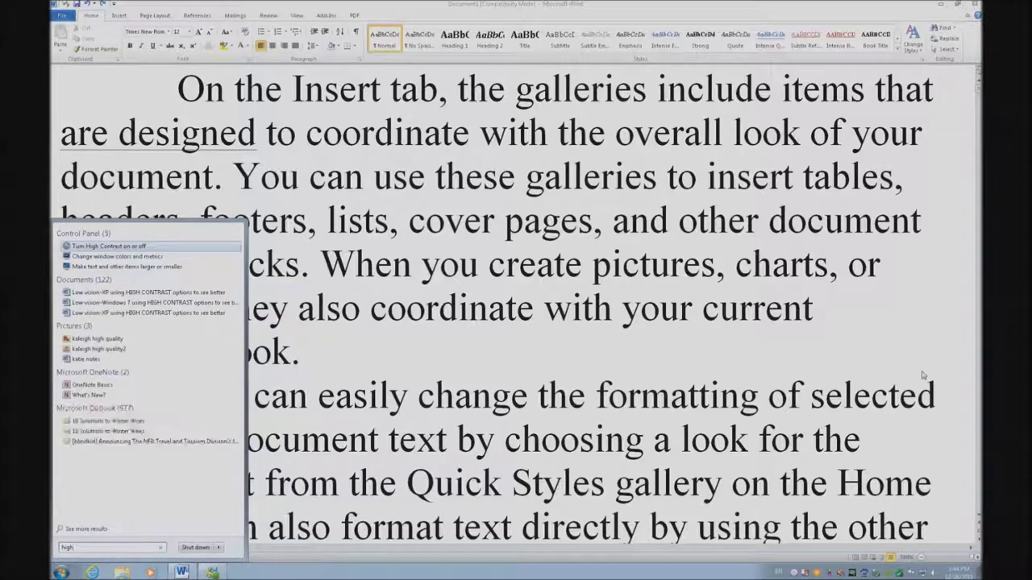
{"action": "key", "text": "Return"}
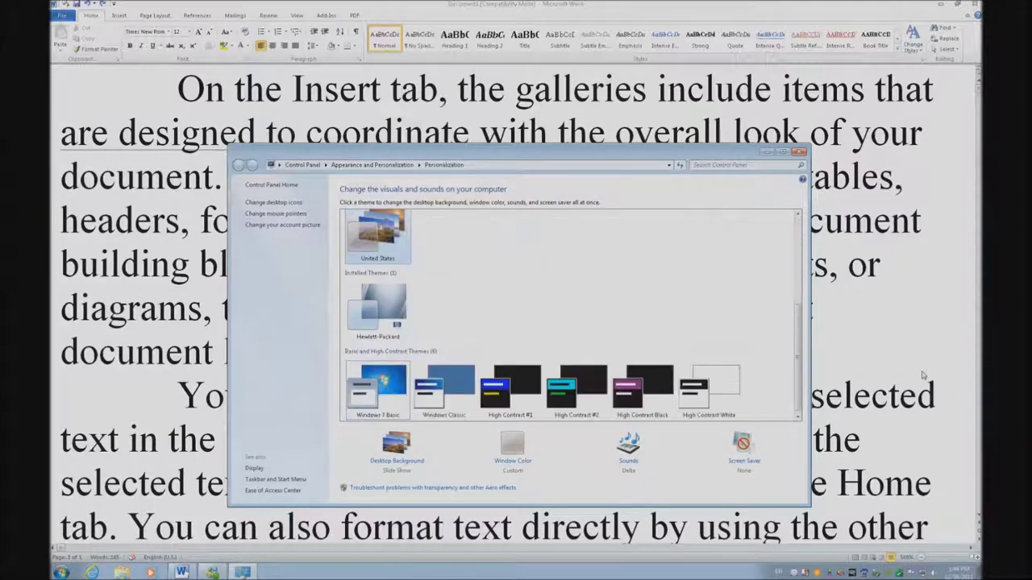
{"action": "key", "text": "Right"}
{"action": "key", "text": "Right"}
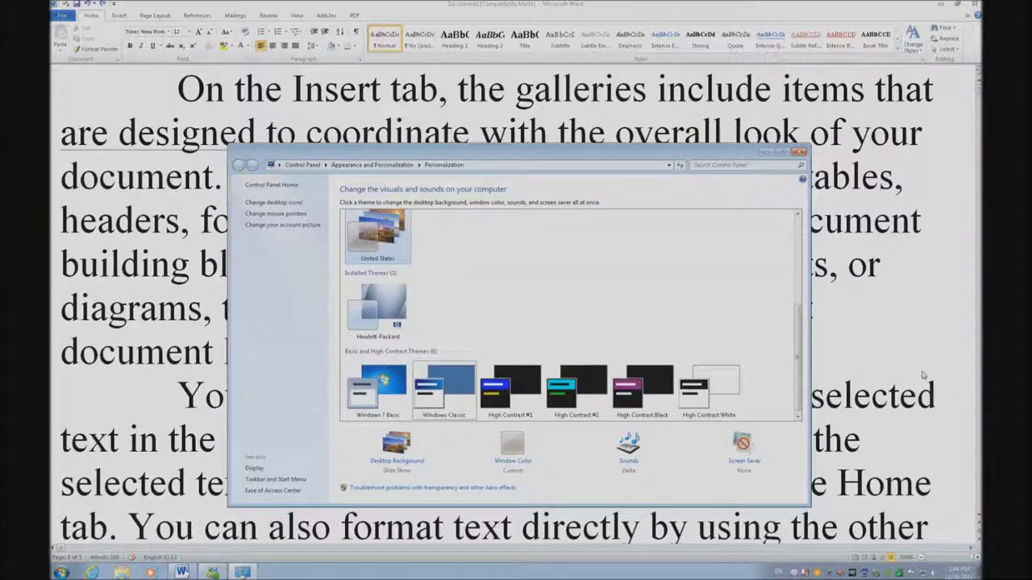
{"action": "key", "text": "Right"}
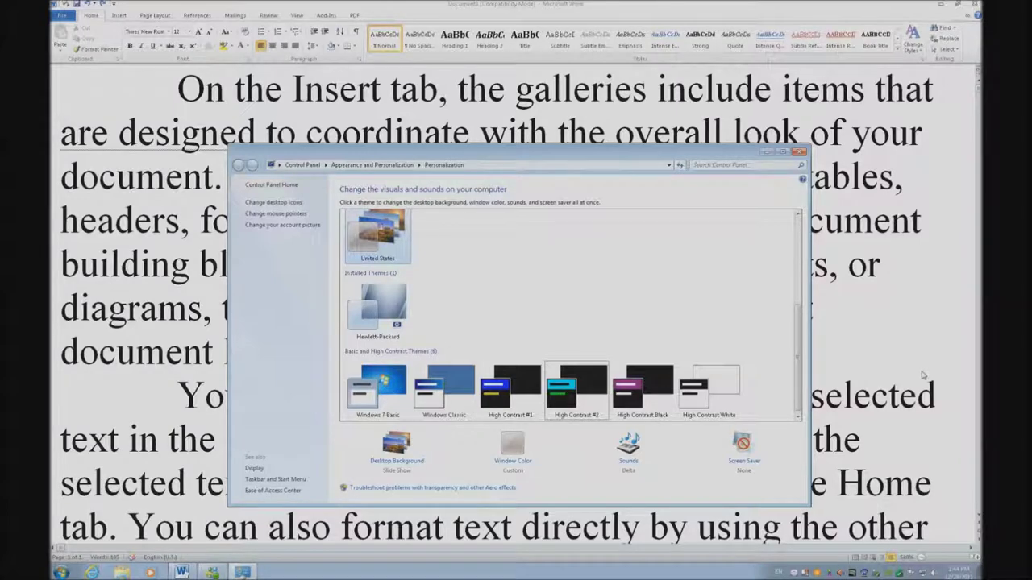
{"action": "key", "text": "space"}
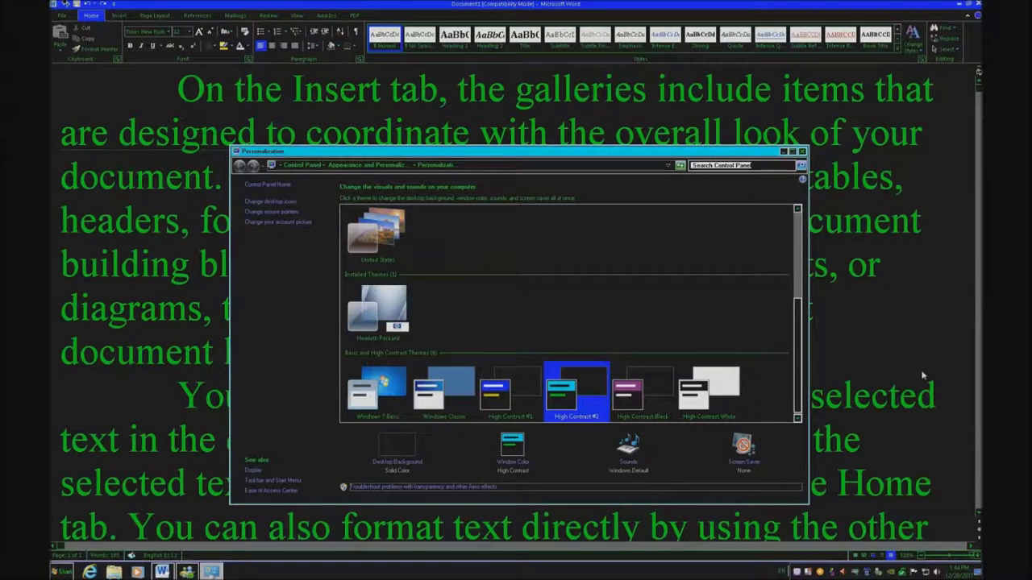
Step: Open the Display settings and select the Larger - 150% text size without applying it
{"action": "key", "text": "Tab"}
{"action": "key", "text": "Tab"}
{"action": "key", "text": "Tab"}
{"action": "key", "text": "Tab"}
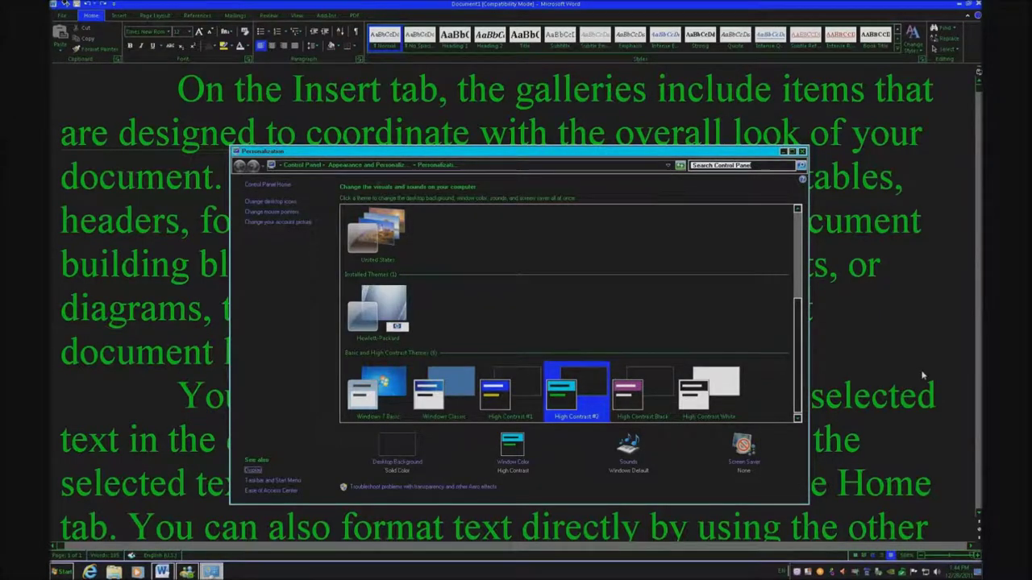
{"action": "key", "text": "Return"}
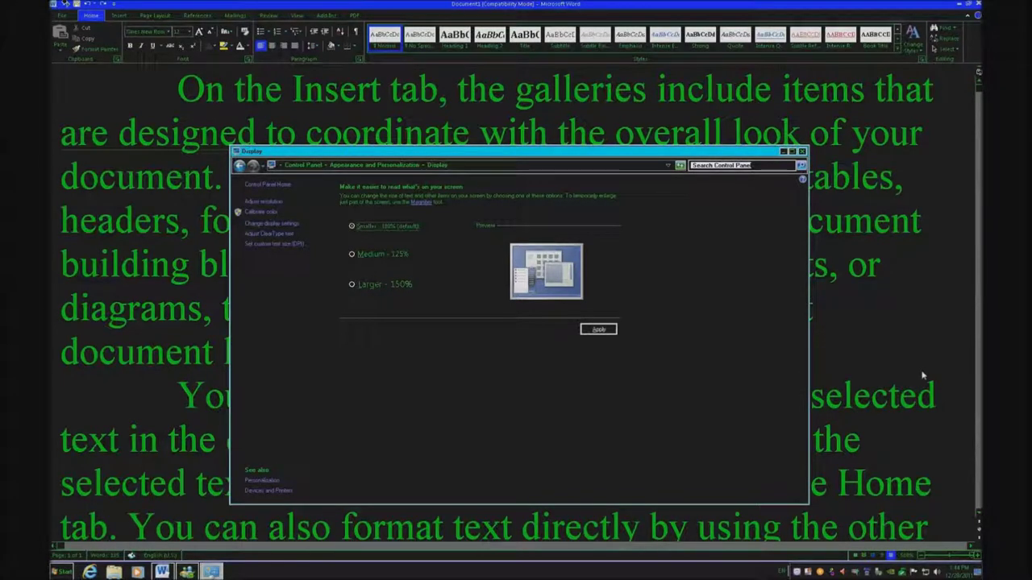
{"action": "key", "text": "Down"}
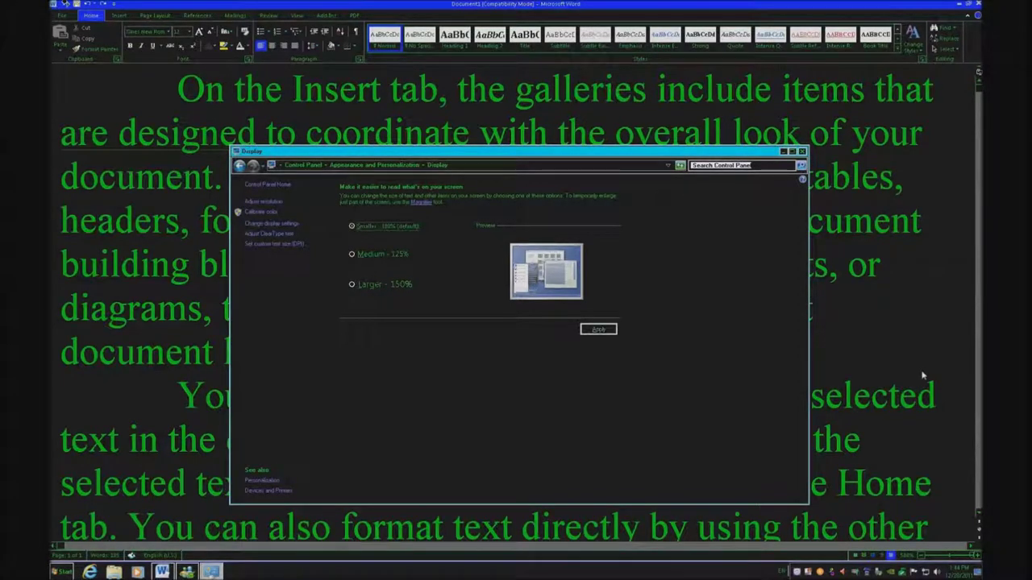
{"action": "key", "text": "Down"}
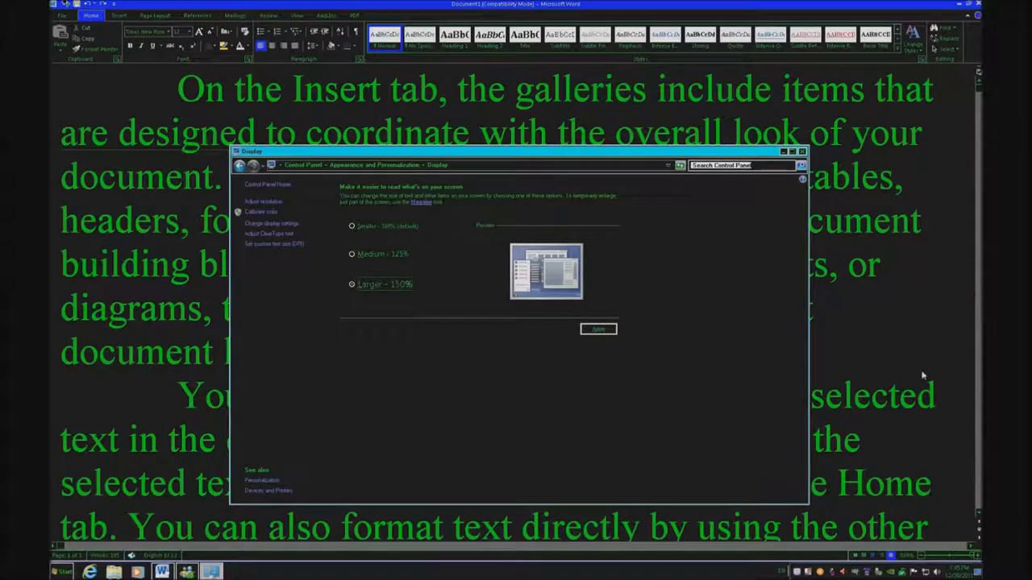
Step: Return to the Personalization settings, restore the United States theme, and close the window
{"action": "key", "text": "alt+Left"}
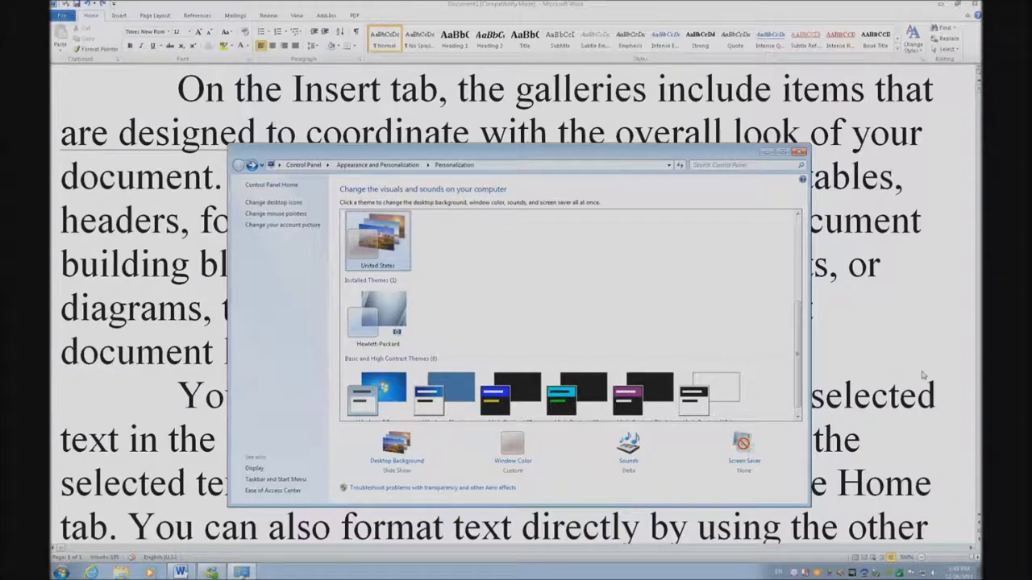
{"action": "key", "text": "alt+F4"}
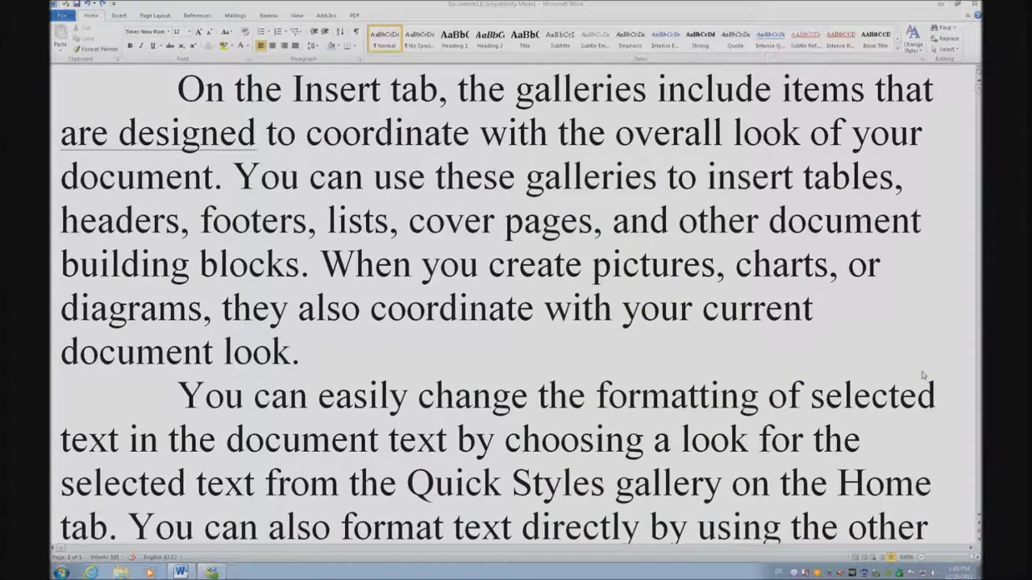
Step: Open Mozilla Firefox and zoom in one level on the Gmail sign-in page
{"action": "key", "text": "super"}
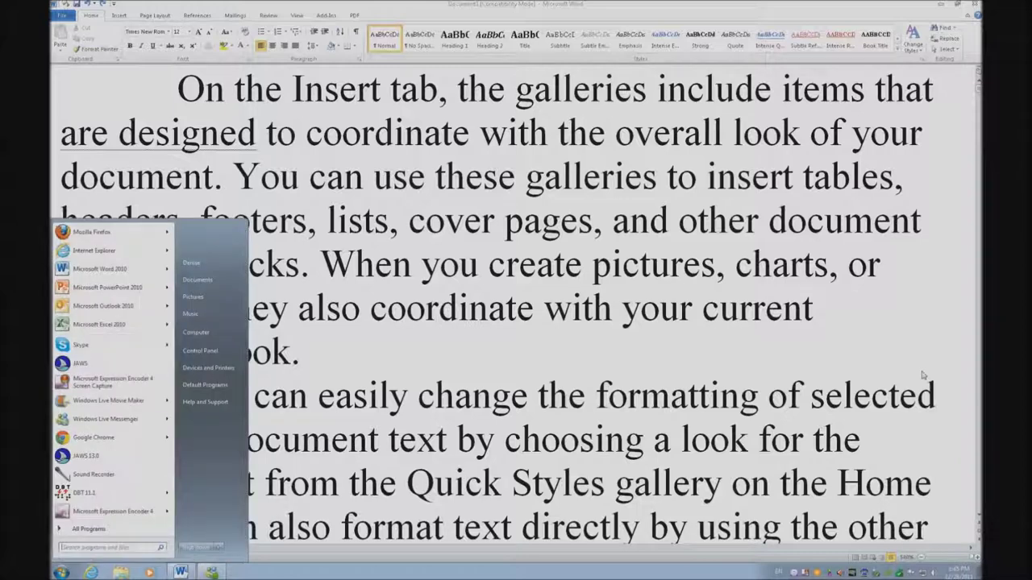
{"action": "key", "text": "Down"}
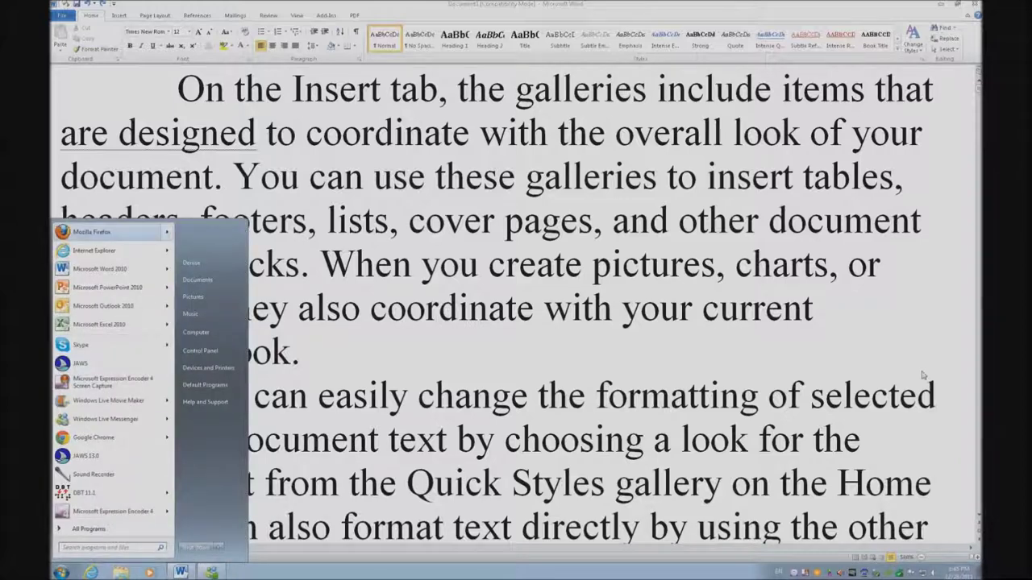
{"action": "key", "text": "Escape"}
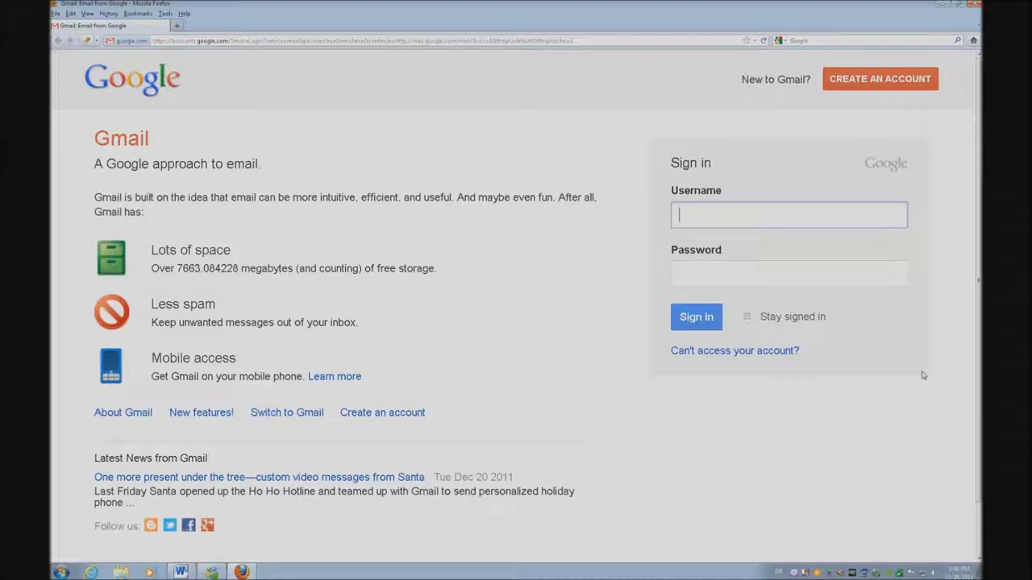
{"action": "key", "text": "alt+v"}
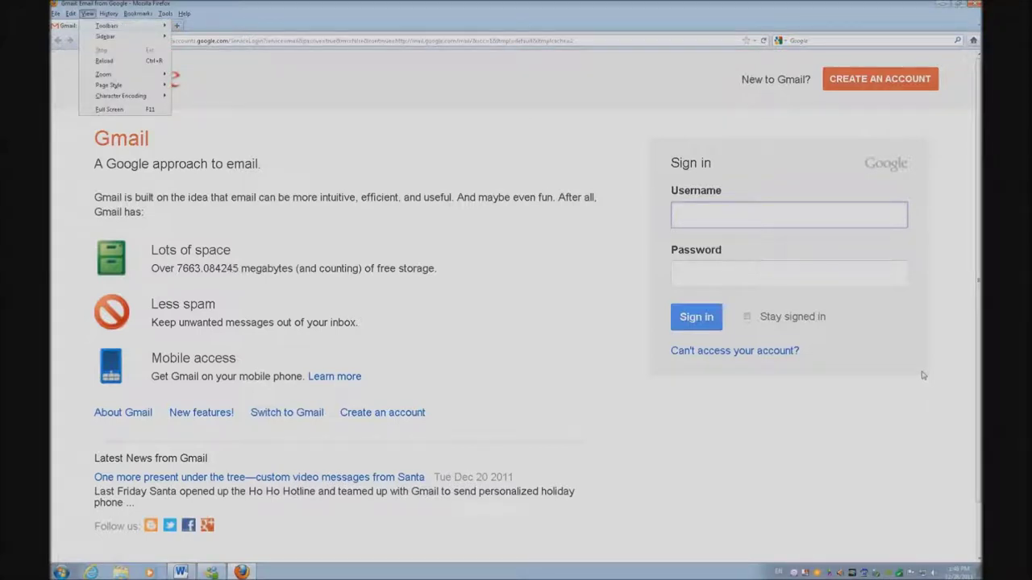
{"action": "key", "text": "z"}
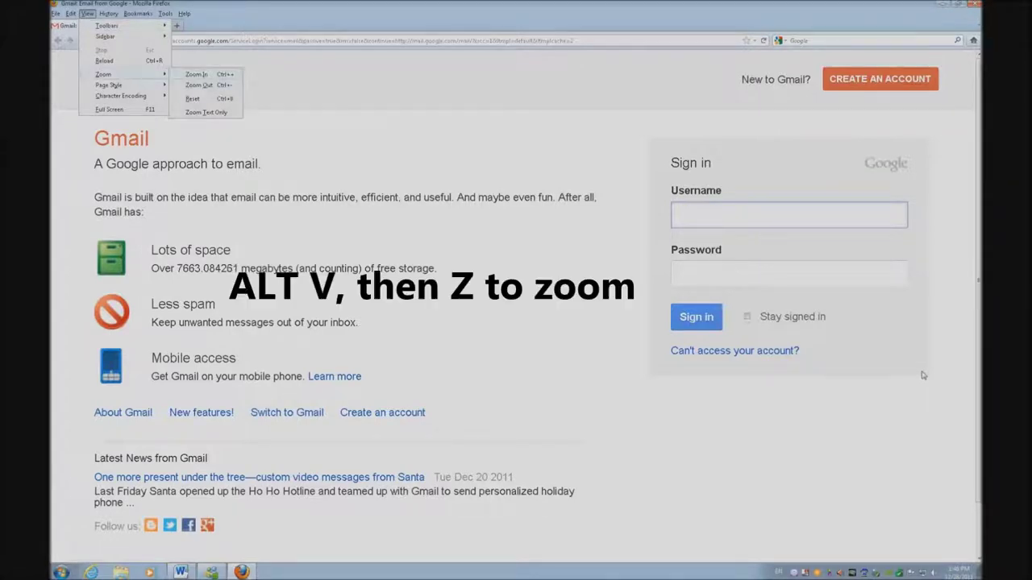
{"action": "key", "text": "i"}
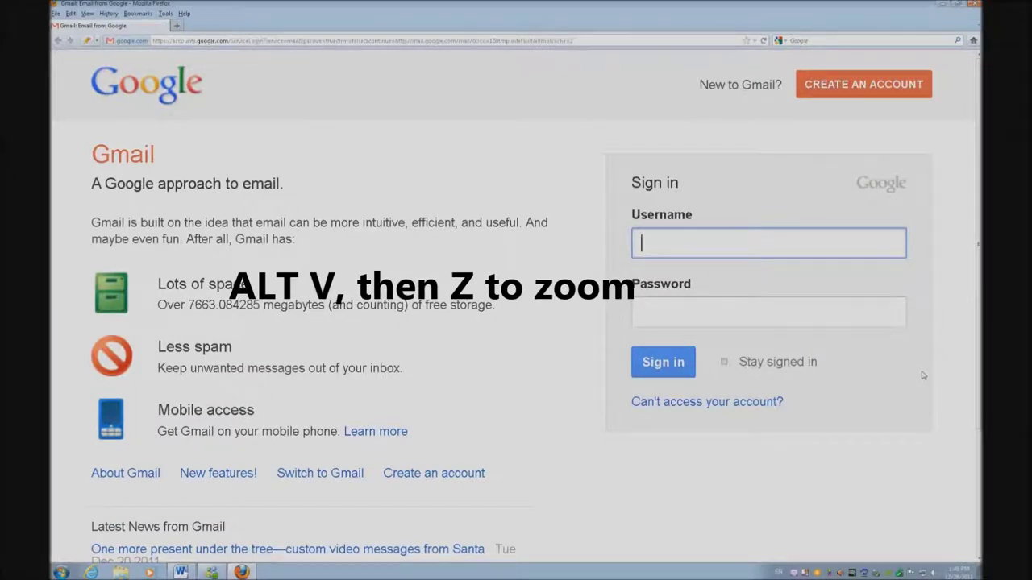
Step: Look at the Gmail page's zoom options again and close Firefox
{"action": "key", "text": "alt+v"}
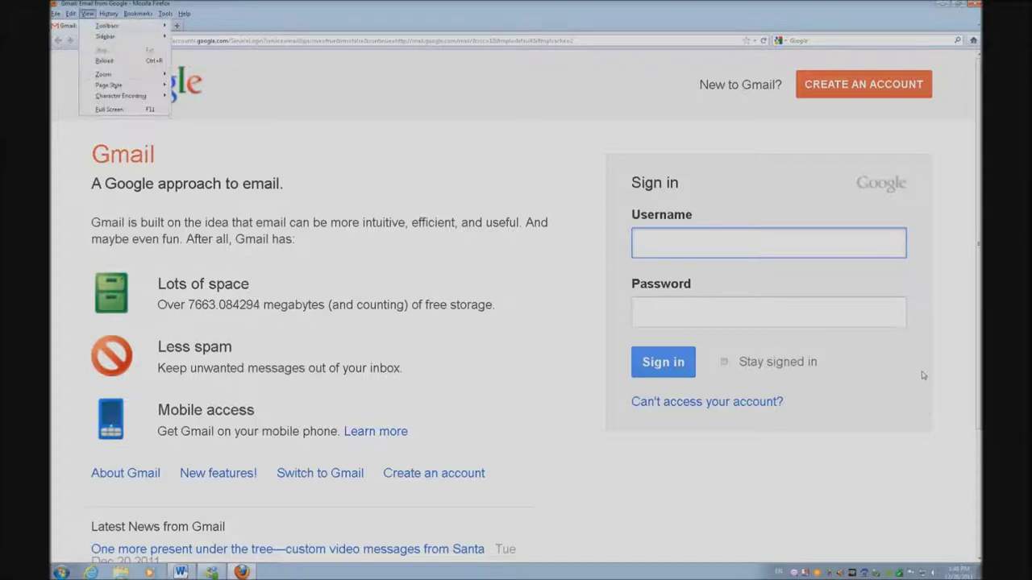
{"action": "key", "text": "z"}
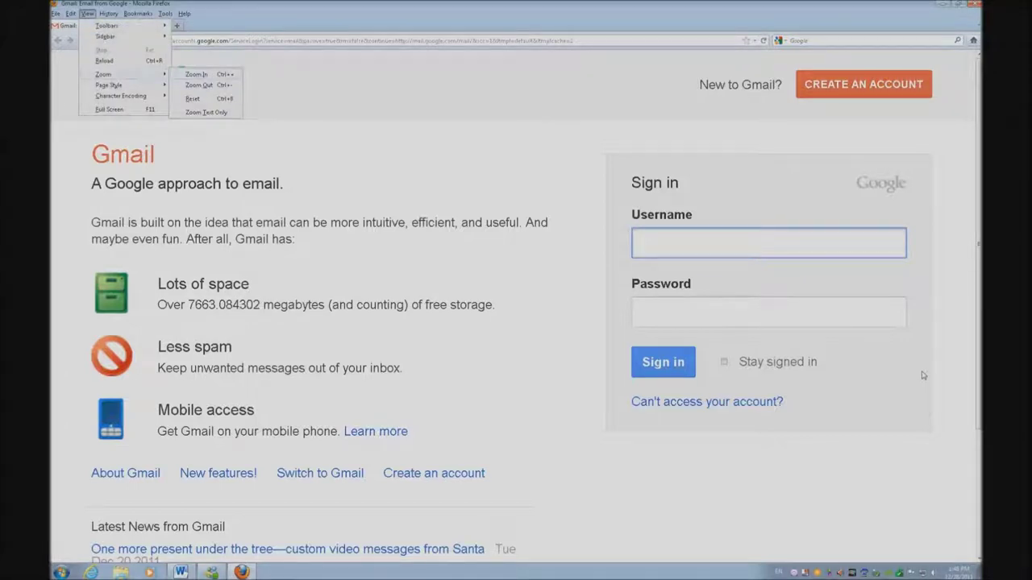
{"action": "key", "text": "Escape"}
{"action": "key", "text": "Escape"}
{"action": "key", "text": "ctrl+minus"}
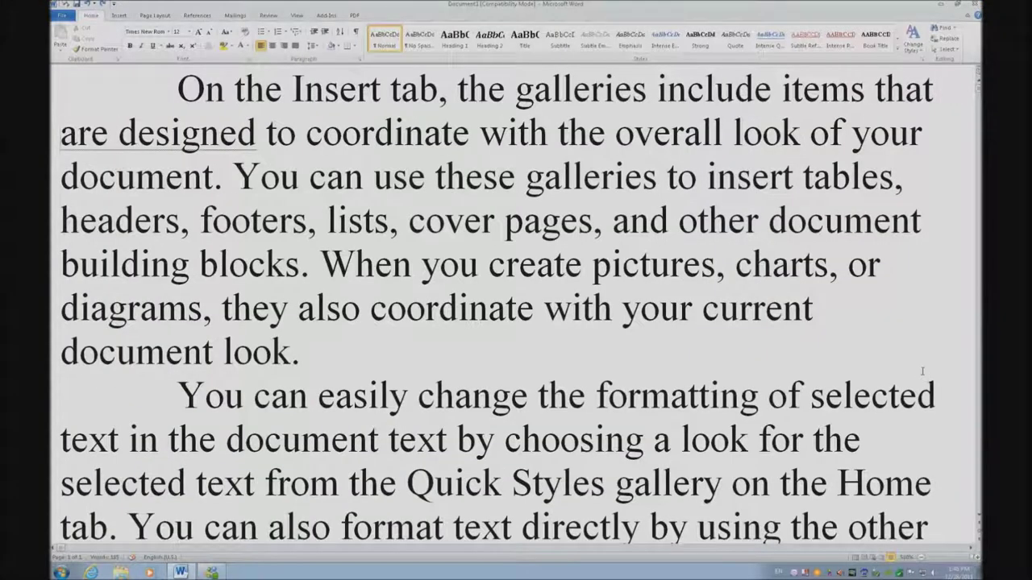
Step: Close the Word document without saving its changes and open Internet Explorer
{"action": "key", "text": "alt+F4"}
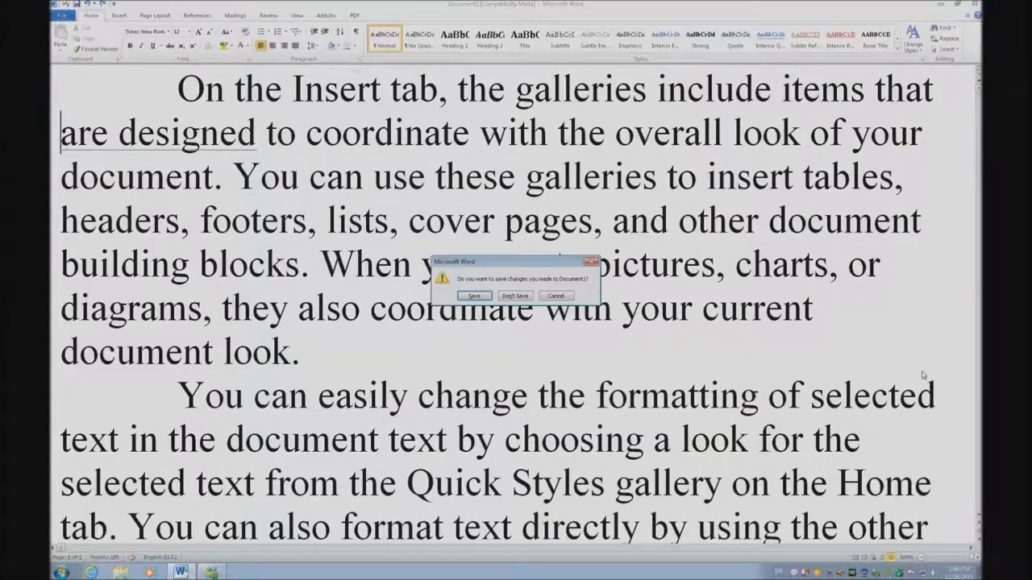
{"action": "key", "text": "n"}
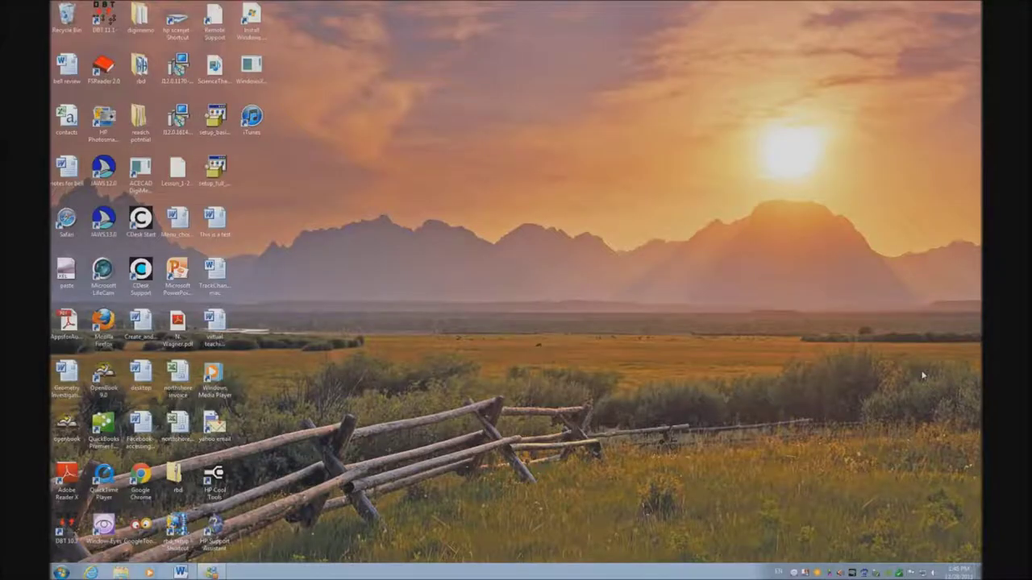
{"action": "key", "text": "super"}
{"action": "key", "text": "Down"}
{"action": "key", "text": "Down"}
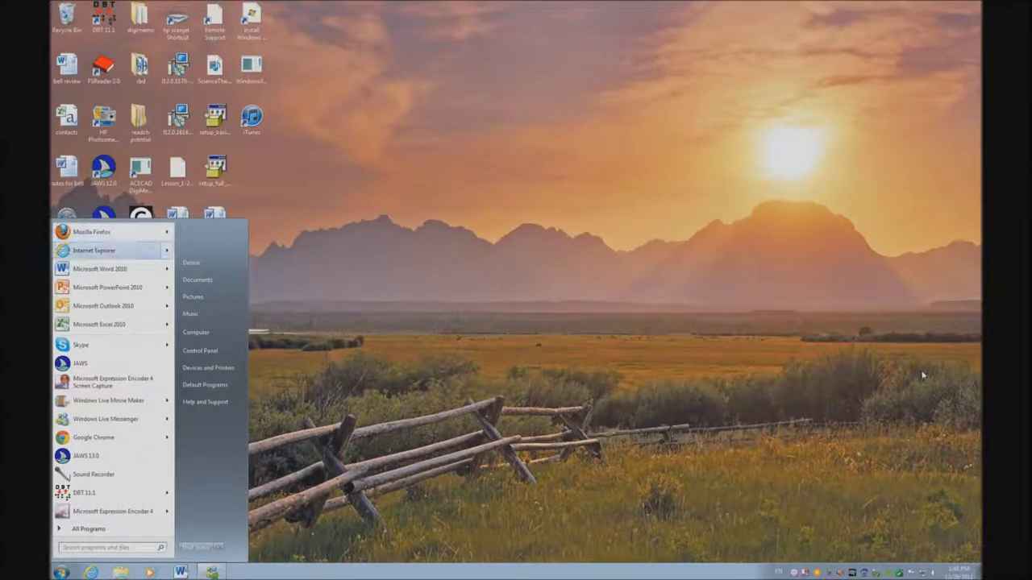
{"action": "key", "text": "Return"}
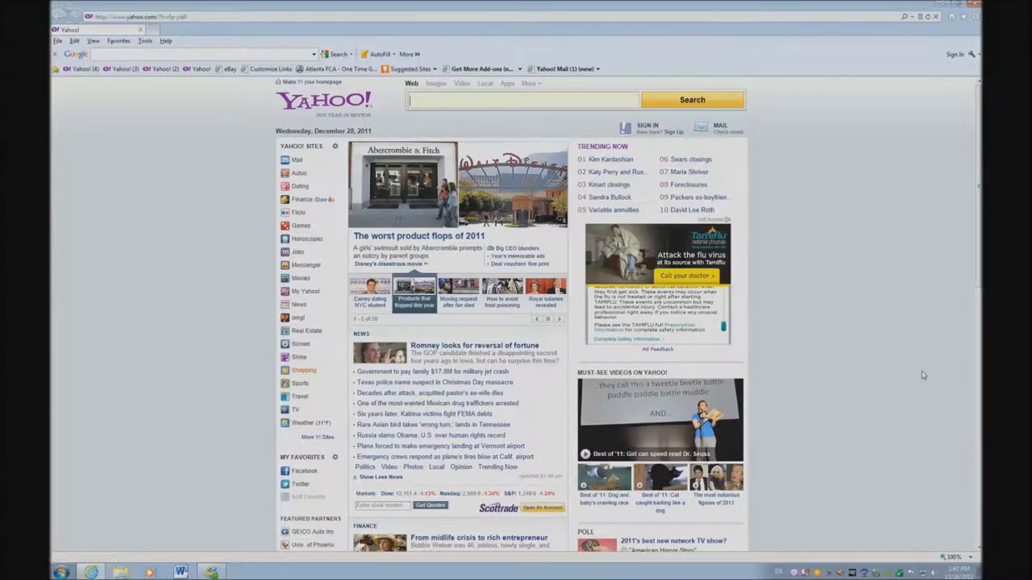
Step: Zoom the Yahoo page in to 125% and 150%, and reset it to 100%
{"action": "key", "text": "alt+v"}
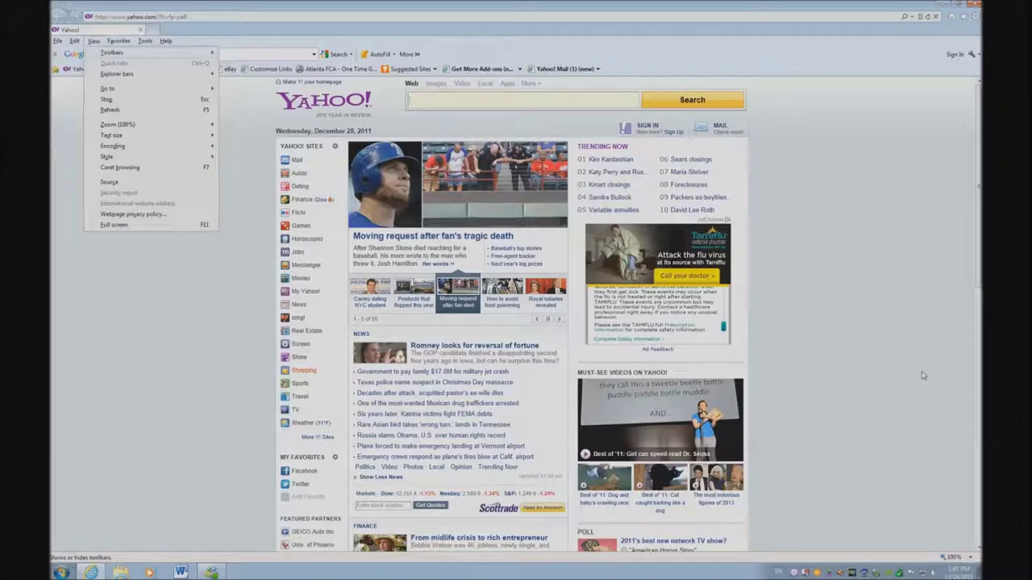
{"action": "key", "text": "z"}
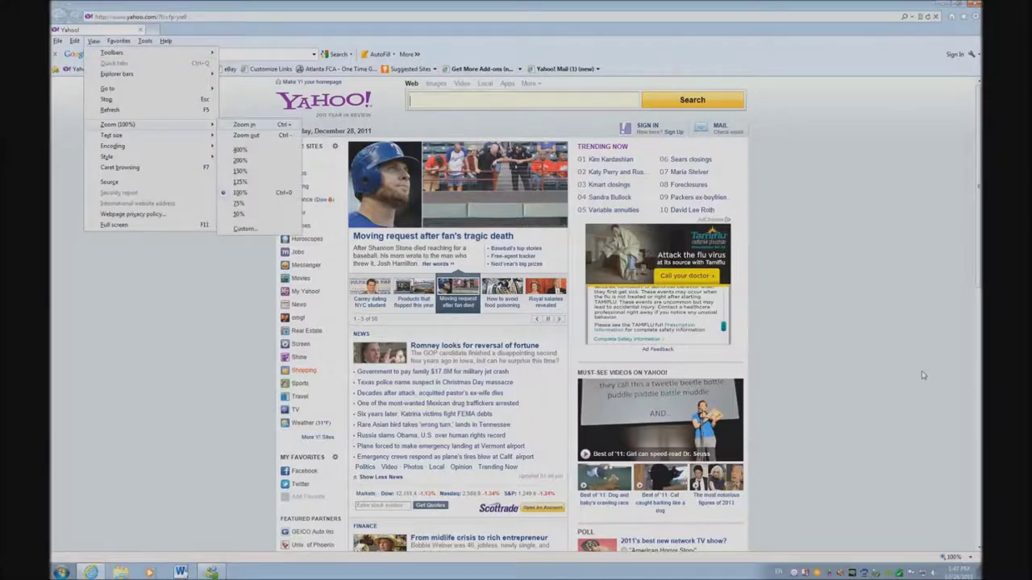
{"action": "key", "text": "Return"}
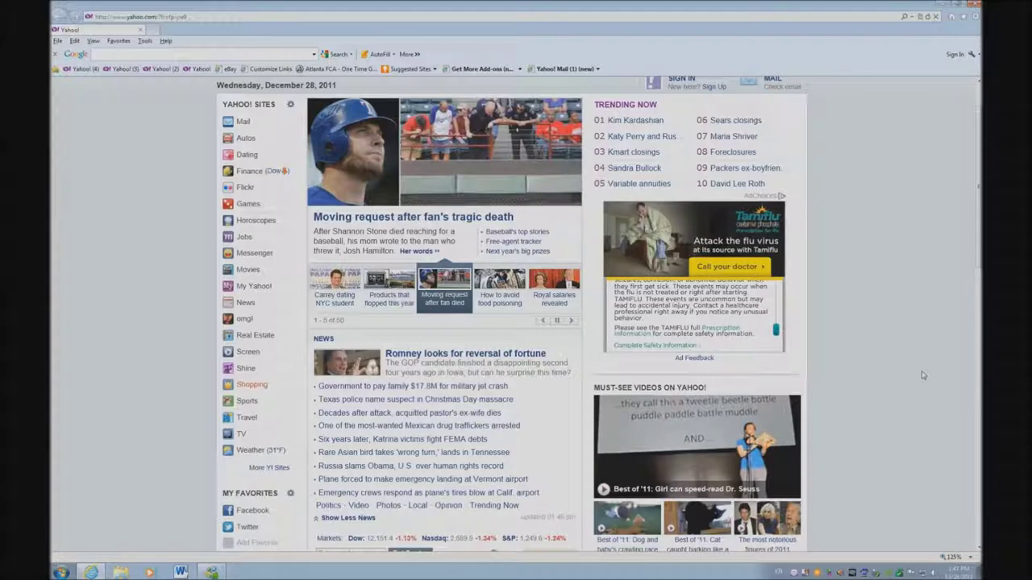
{"action": "key", "text": "alt+v"}
{"action": "key", "text": "z"}
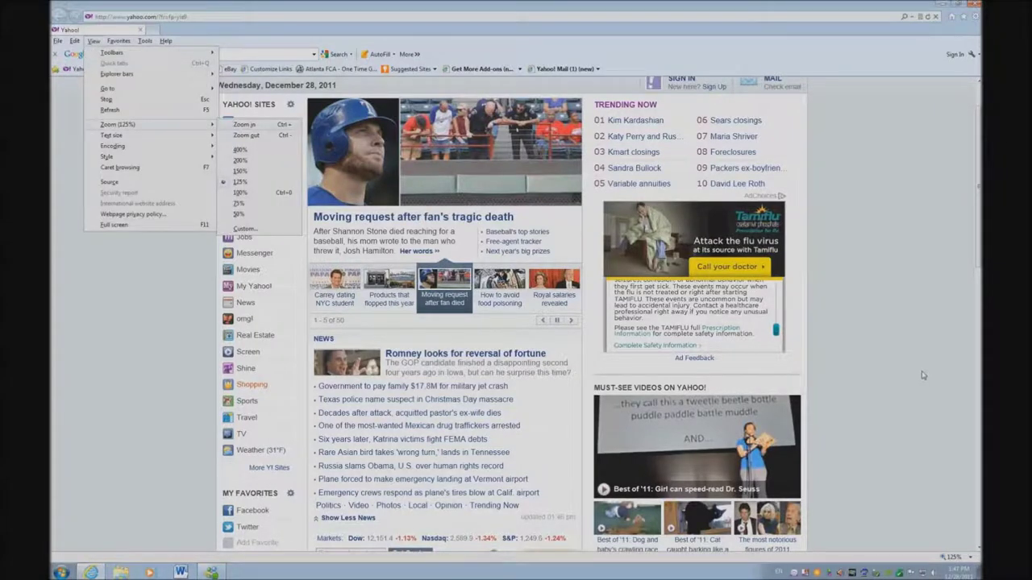
{"action": "key", "text": "Return"}
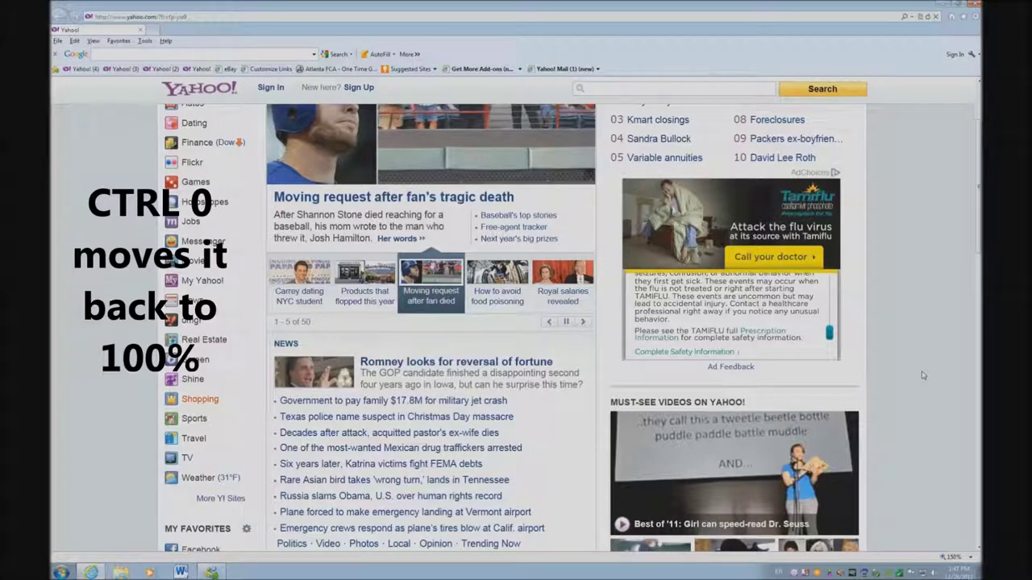
{"action": "key", "text": "ctrl+0"}
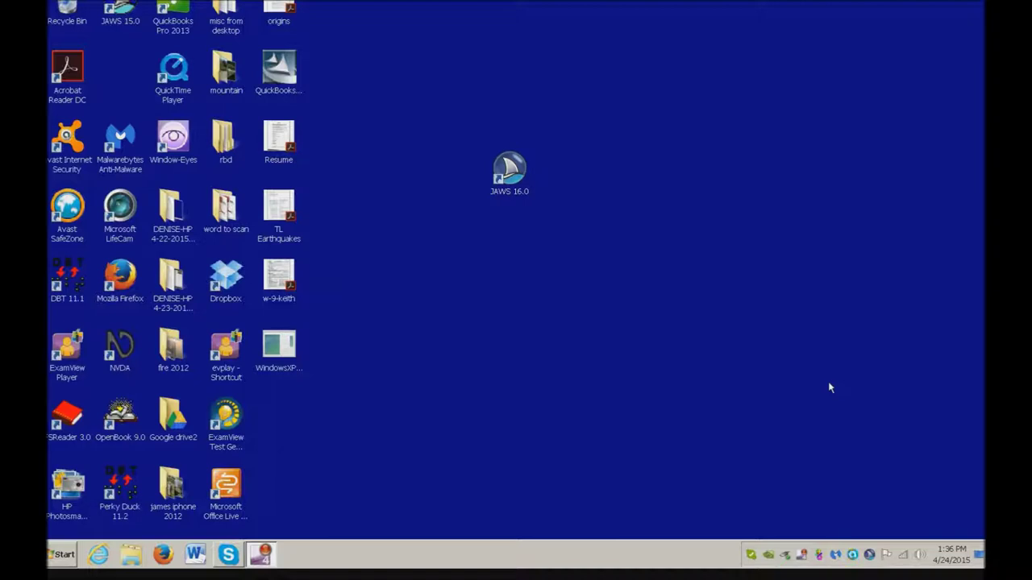
Step: Search Windows for "person" and open the Personalization settings
{"action": "key", "text": "super"}
{"action": "type", "text": "person"}
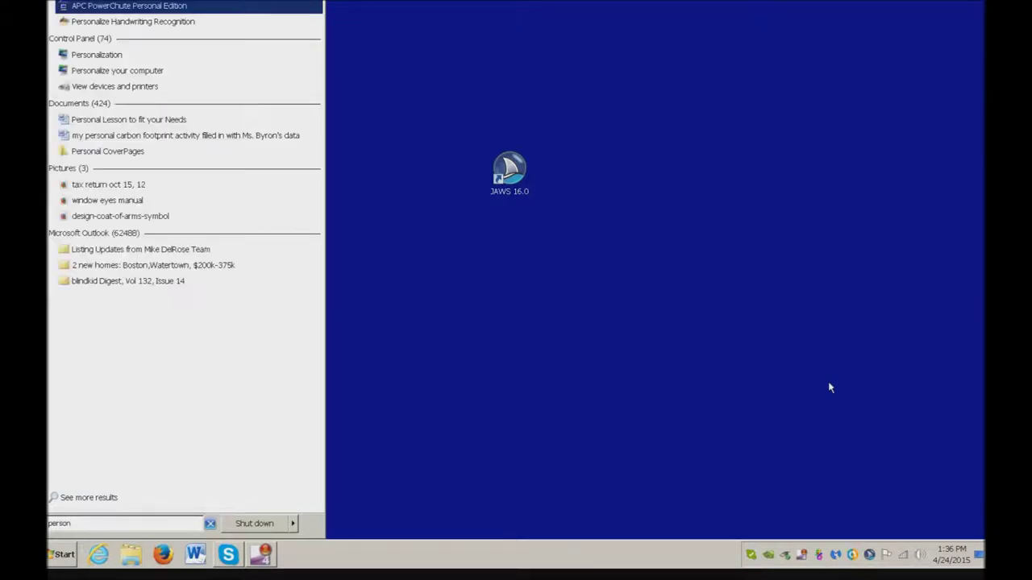
{"action": "key", "text": "Down"}
{"action": "key", "text": "Down"}
{"action": "key", "text": "Down"}
{"action": "key", "text": "Return"}
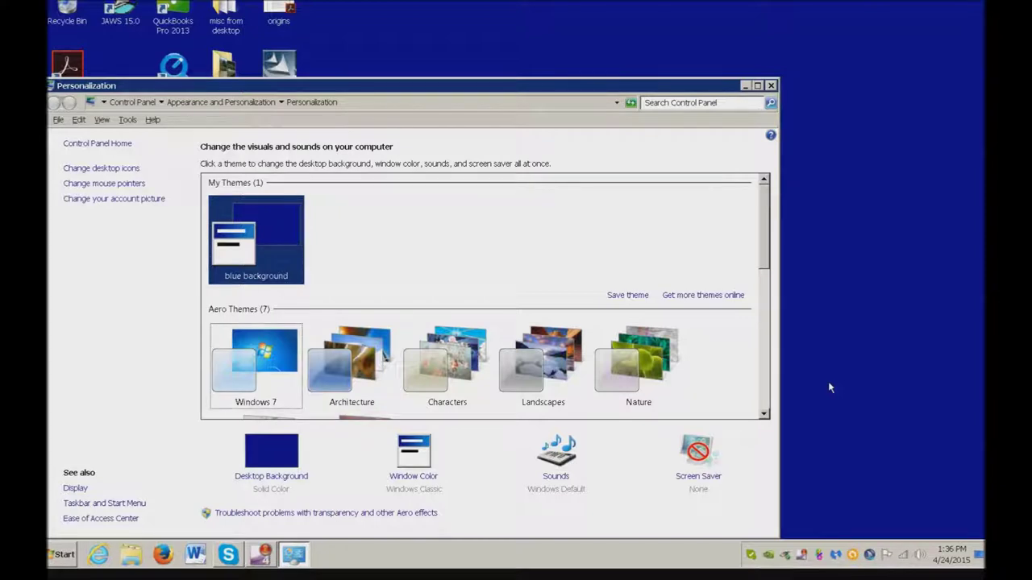
Step: Open the window color and appearance settings and select Icon as the item to customize
{"action": "key", "text": "Tab"}
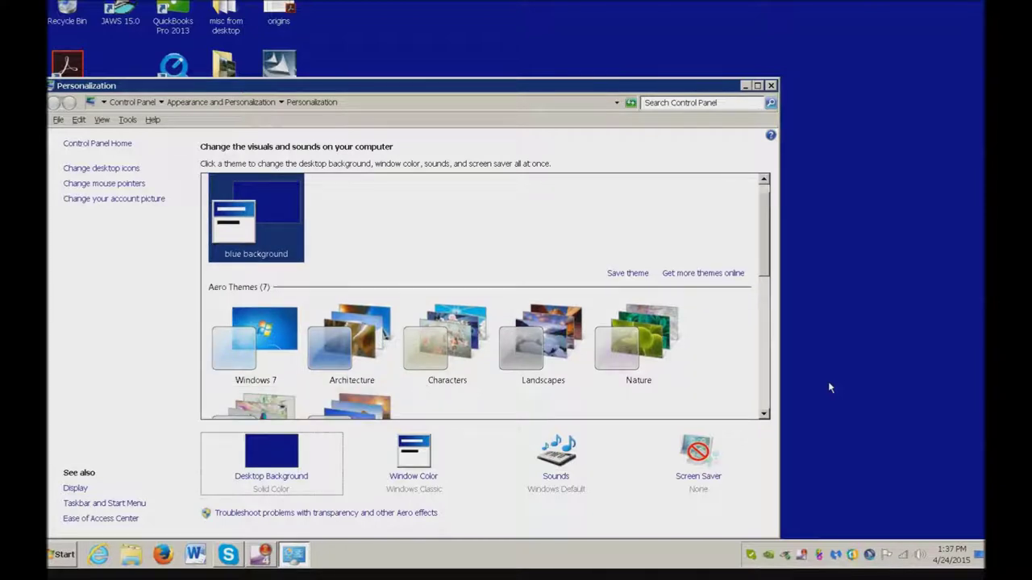
{"action": "key", "text": "Tab"}
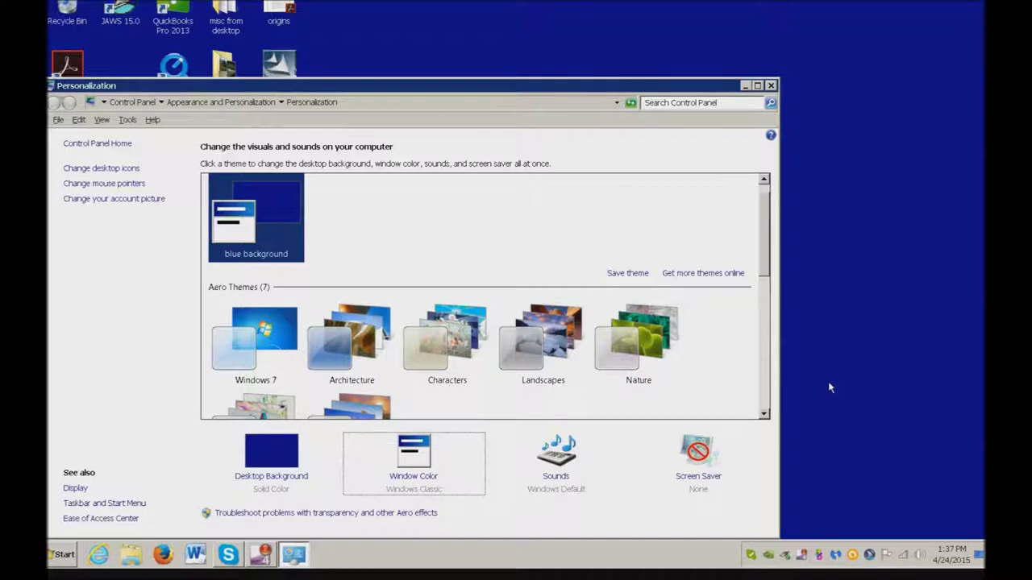
{"action": "key", "text": "Return"}
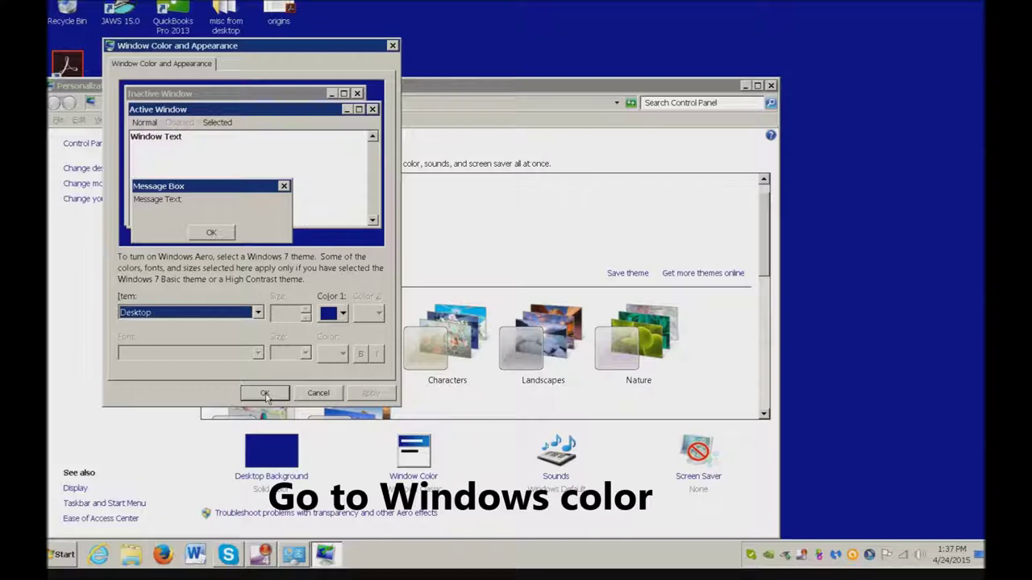
{"action": "key", "text": "Down"}
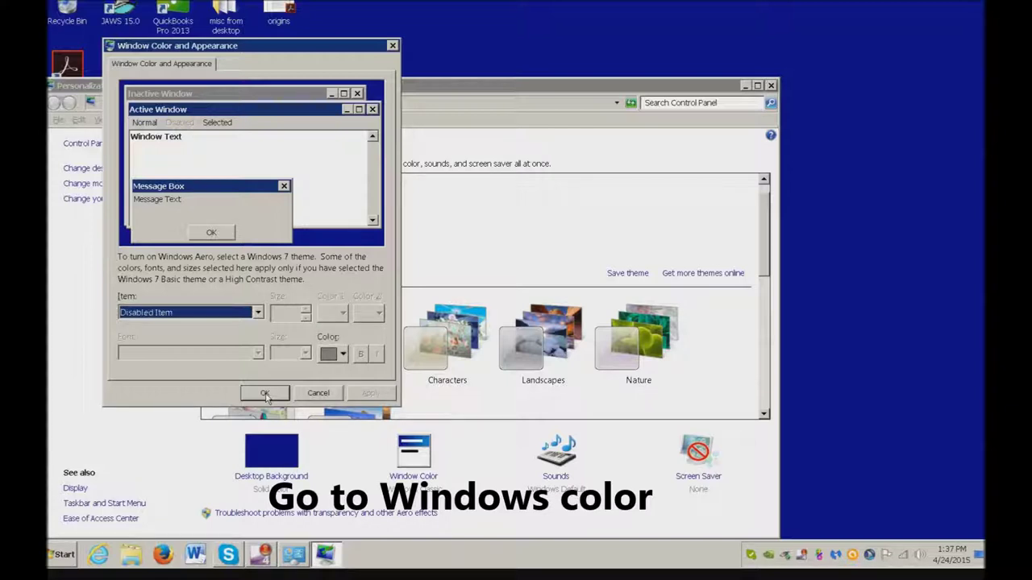
{"action": "key", "text": "Down"}
{"action": "key", "text": "Down"}
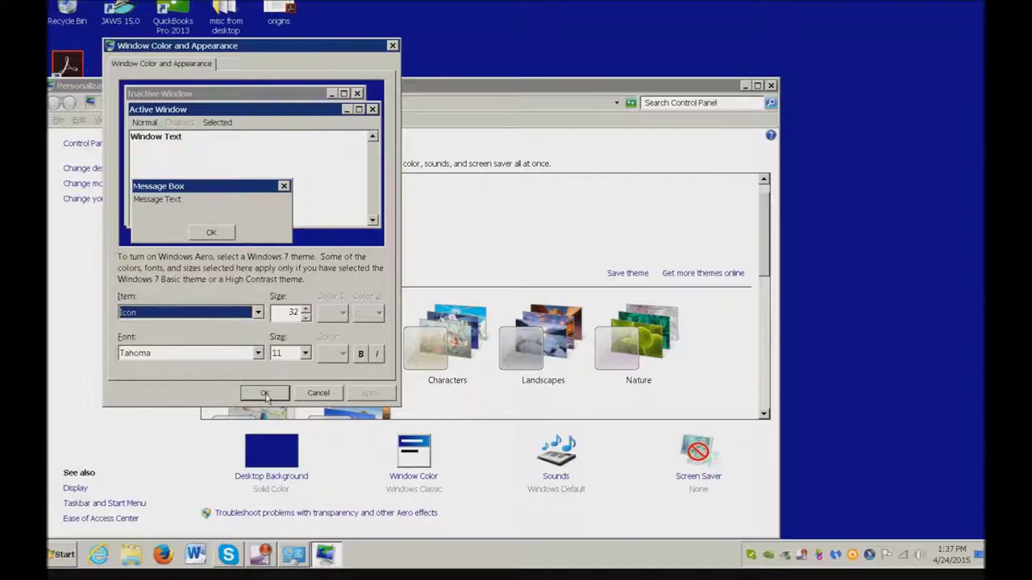
Step: Set the icon text's font size to 18, apply it, and close the appearance dialog
{"action": "key", "text": "Tab"}
{"action": "key", "text": "Tab"}
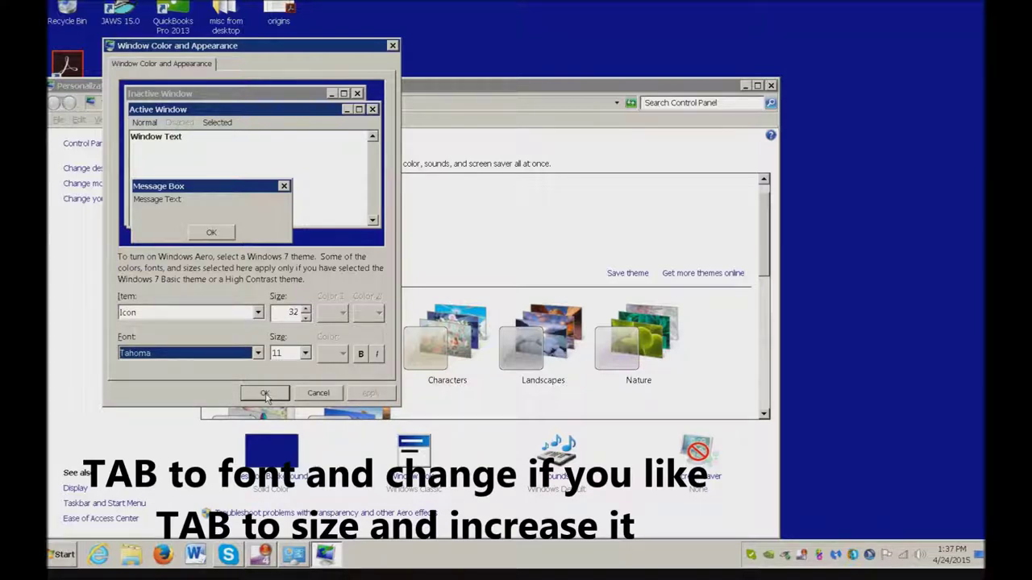
{"action": "key", "text": "Tab"}
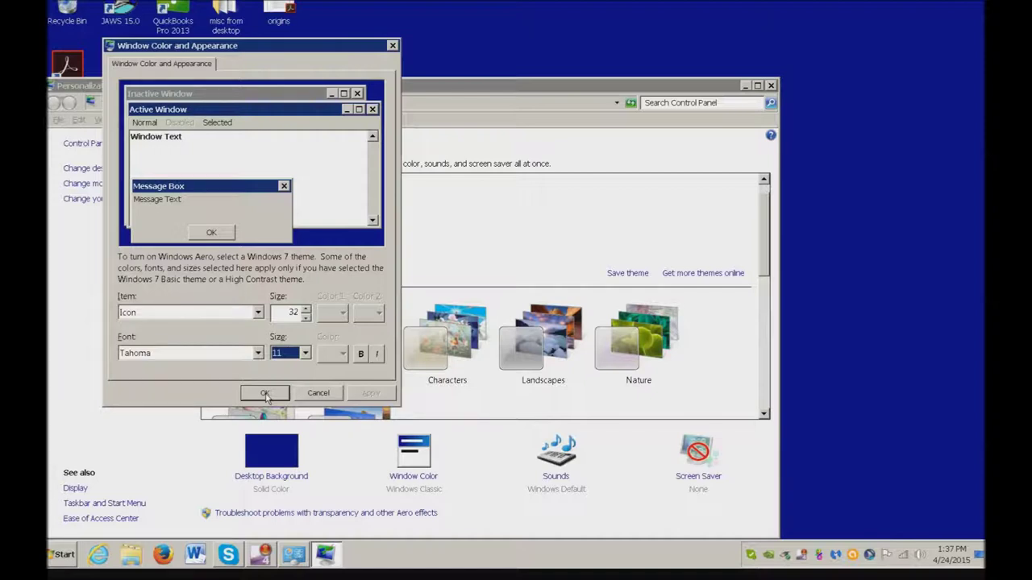
{"action": "type", "text": "18"}
{"action": "key", "text": "alt+a"}
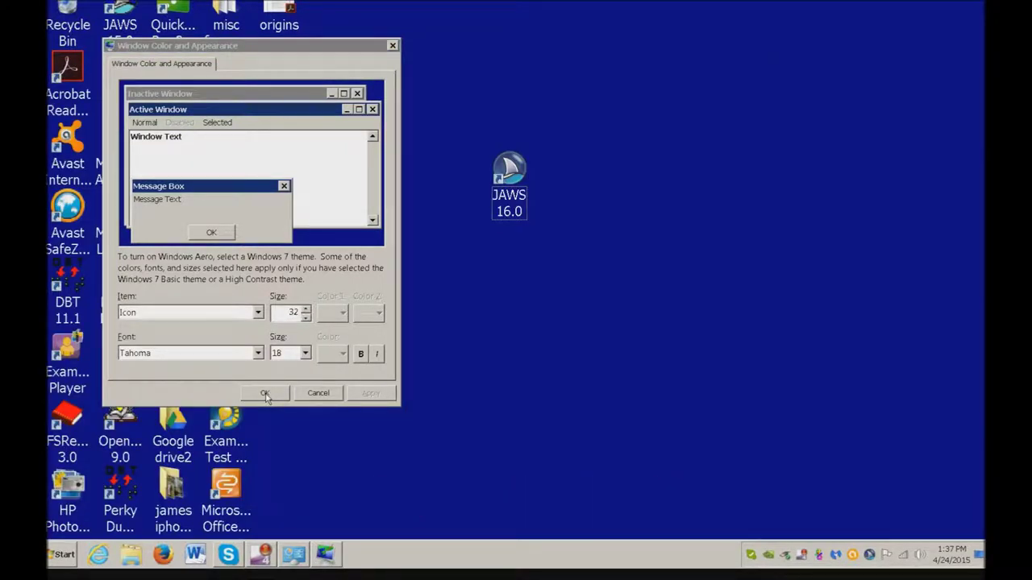
{"action": "key", "text": "alt+Tab"}
{"action": "key", "text": "alt+Tab"}
{"action": "key", "text": "alt+Tab"}
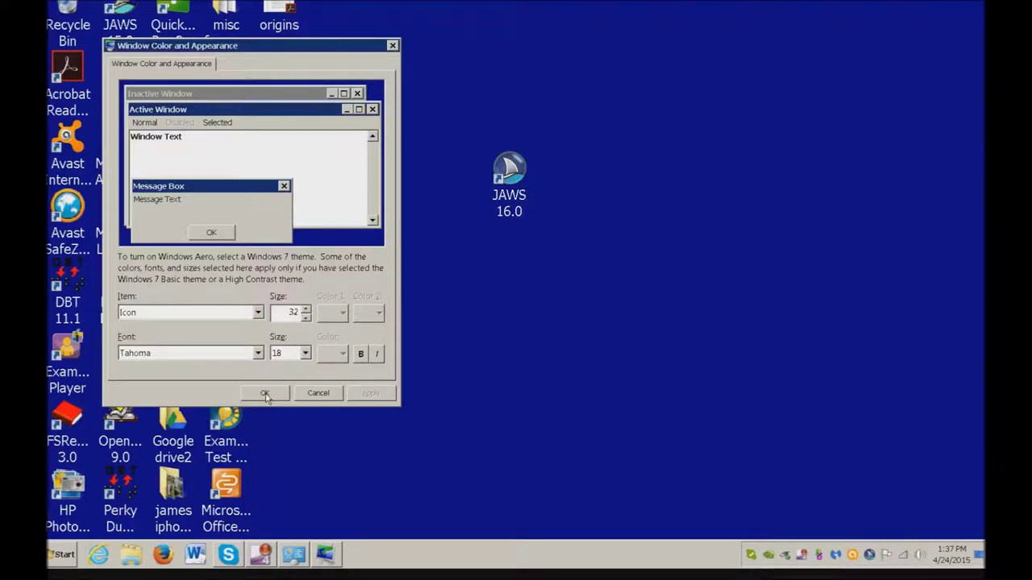
{"action": "key", "text": "Return"}
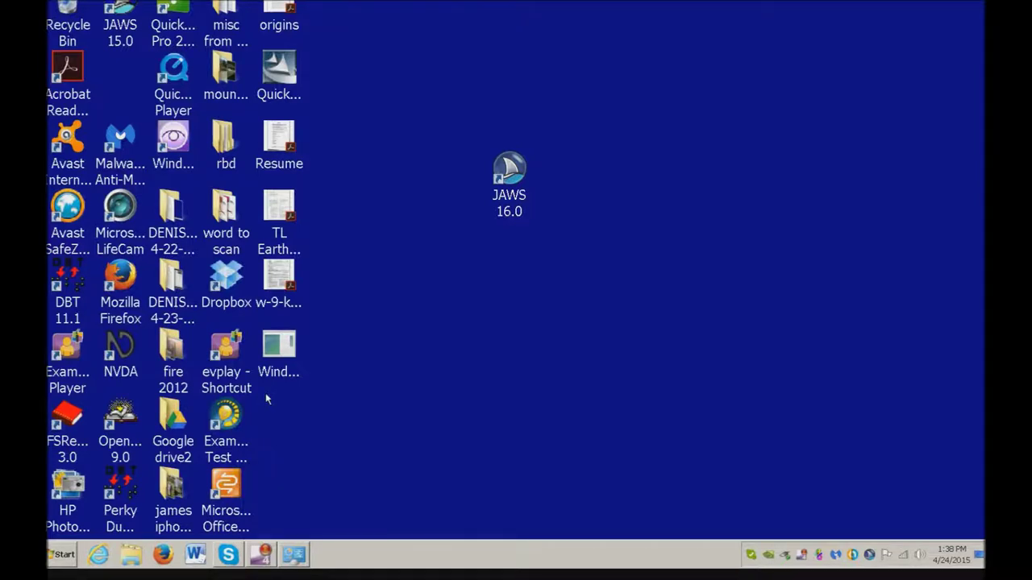
Step: Start Magnifier from the Ease of Access Center and close the Ease of Access window
{"action": "key", "text": "alt+Tab"}
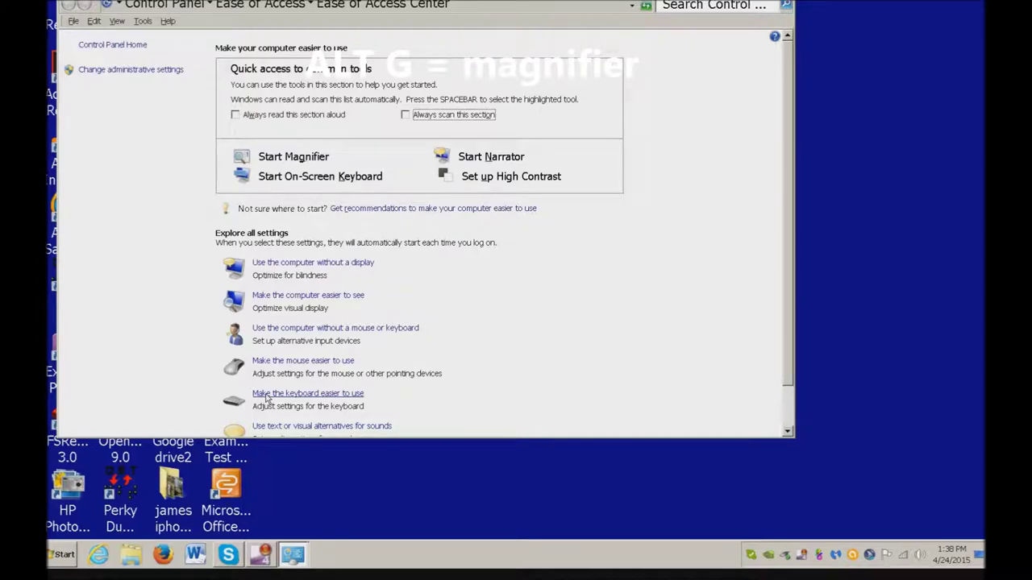
{"action": "key", "text": "alt+g"}
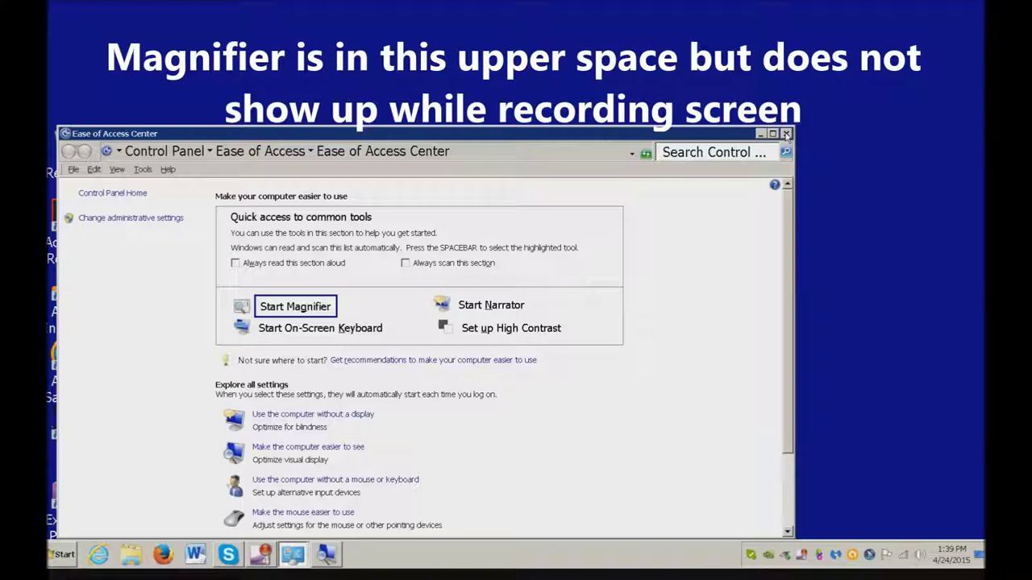
{"action": "left_click", "coordinate": [786, 135]}
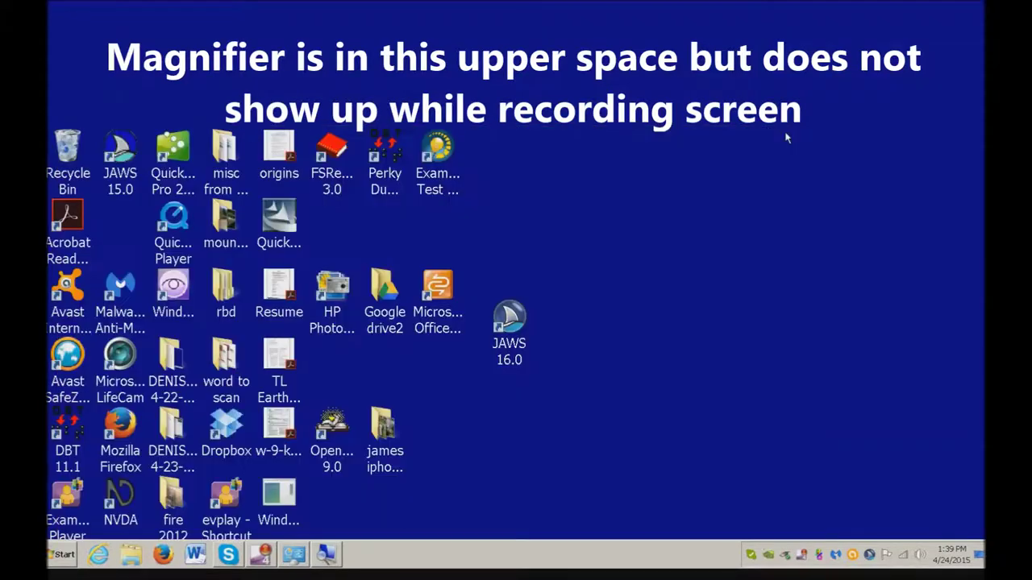
Step: Open a blank Word document and enter "This is it. I can see this better."
{"action": "double_click", "coordinate": [425, 326]}
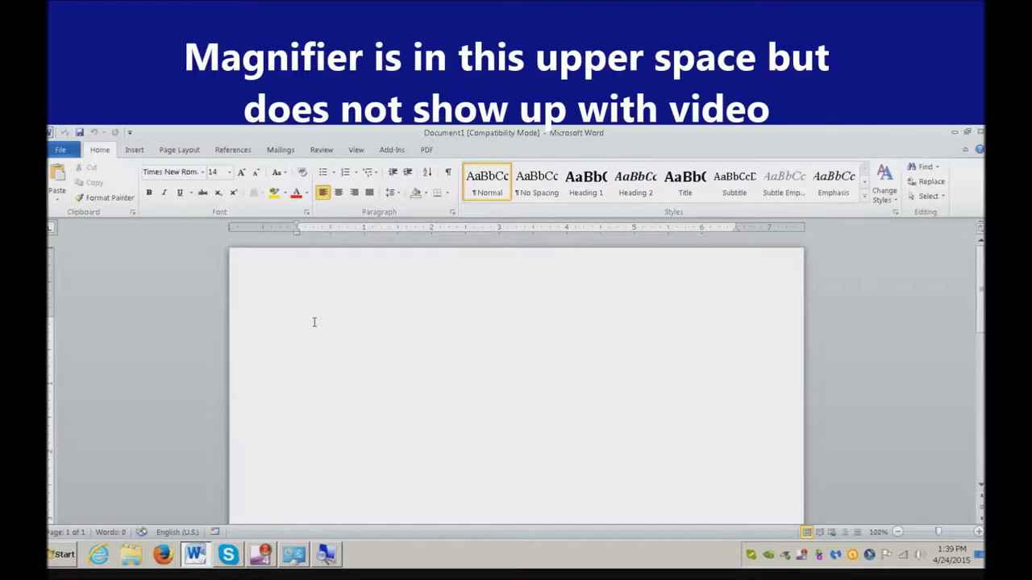
{"action": "type", "text": "This is it"}
{"action": "type", "text": ". I can see this b"}
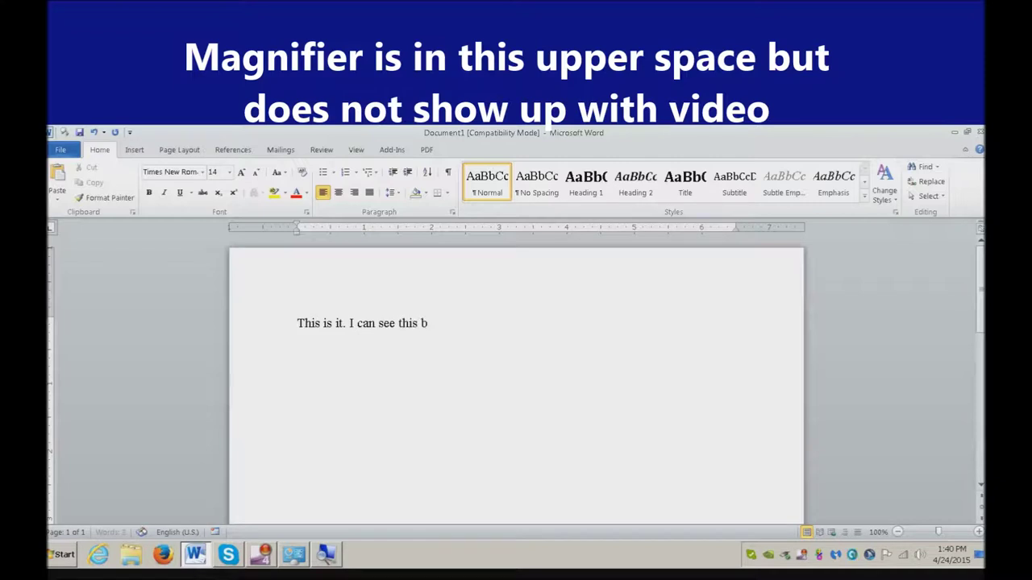
{"action": "type", "text": "etter."}
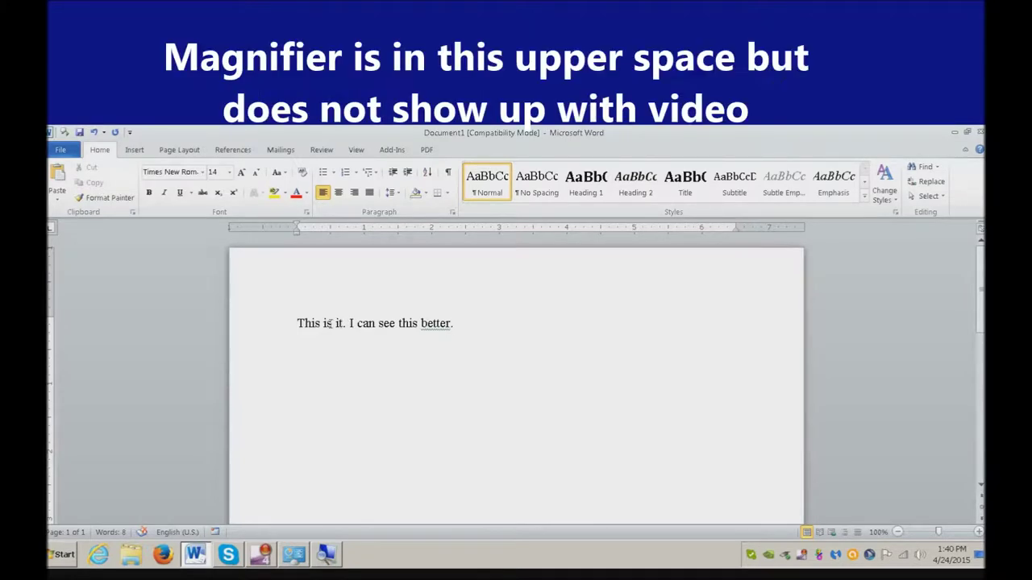
Step: Close the Word document without saving its changes and open the Ease of Access Center again
{"action": "key", "text": "alt+F4"}
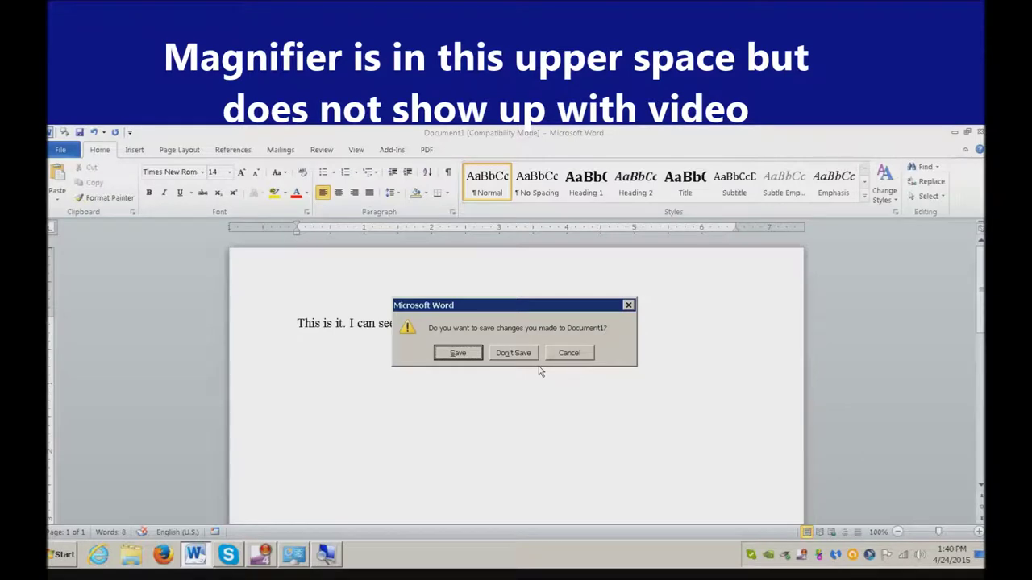
{"action": "key", "text": "n"}
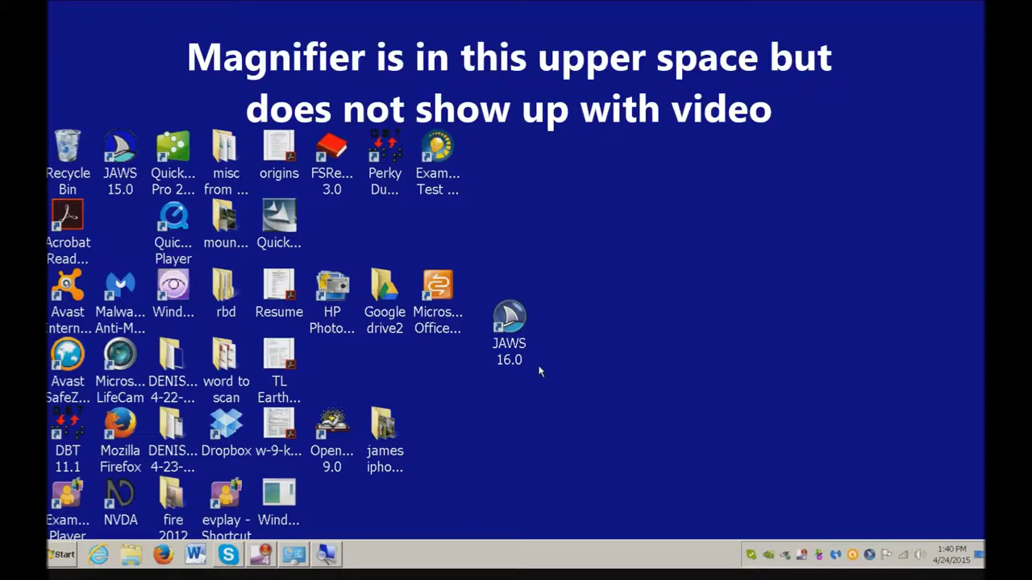
{"action": "key", "text": "super+u"}
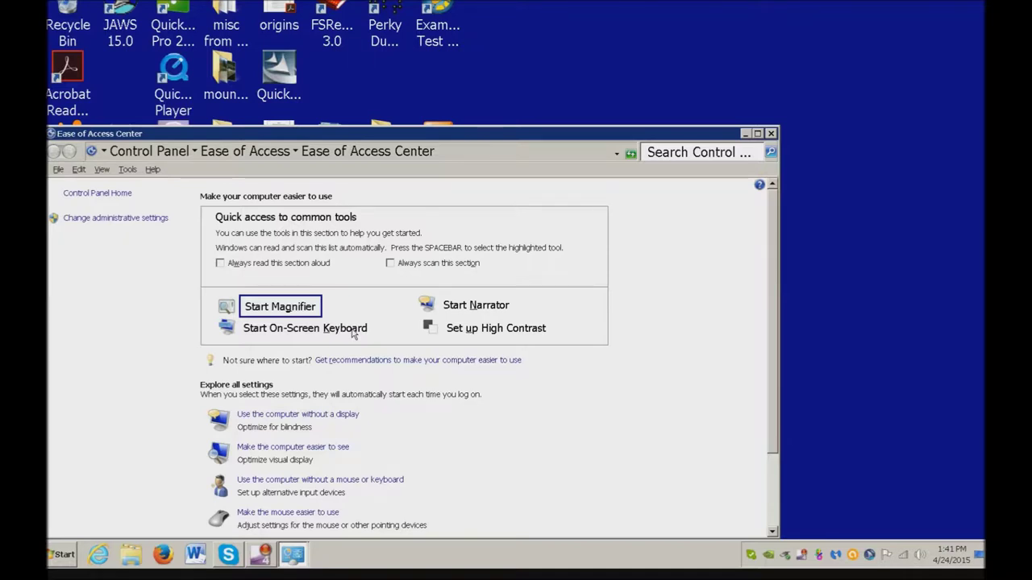
Step: Return to the desktop, search Windows for "mouse", and open the Mouse properties
{"action": "key", "text": "super+d"}
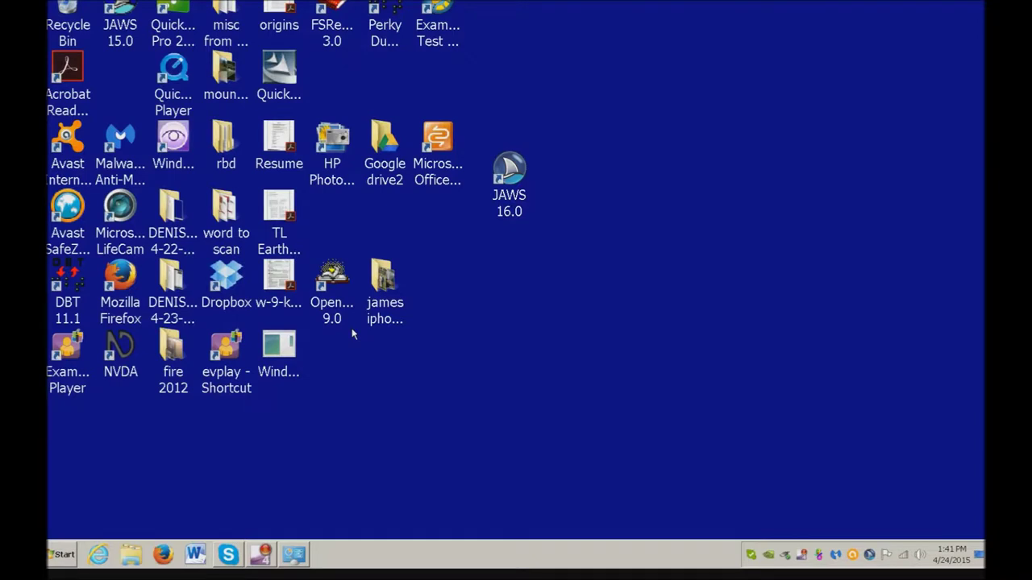
{"action": "key", "text": "super"}
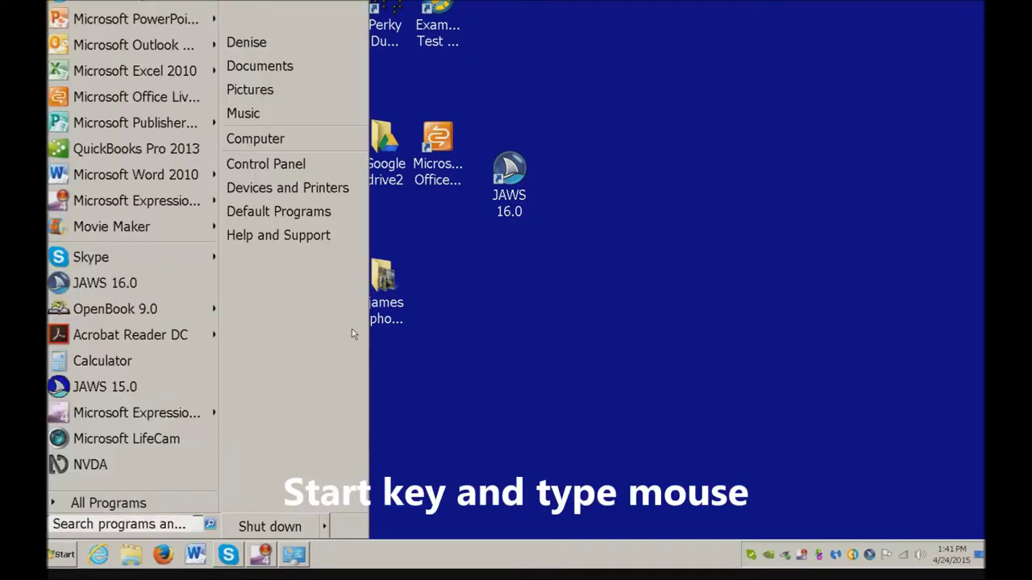
{"action": "type", "text": "mouse"}
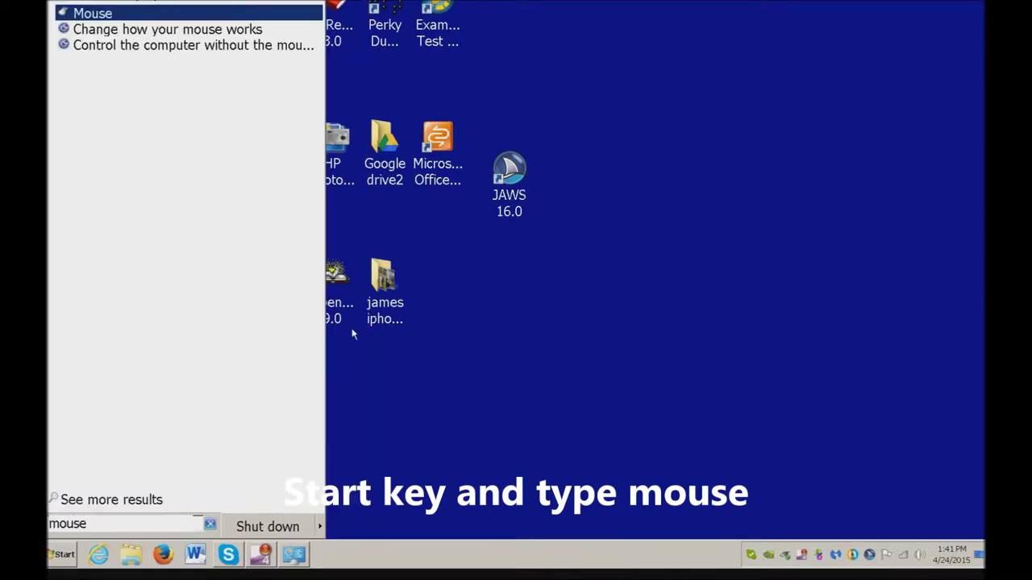
{"action": "key", "text": "Return"}
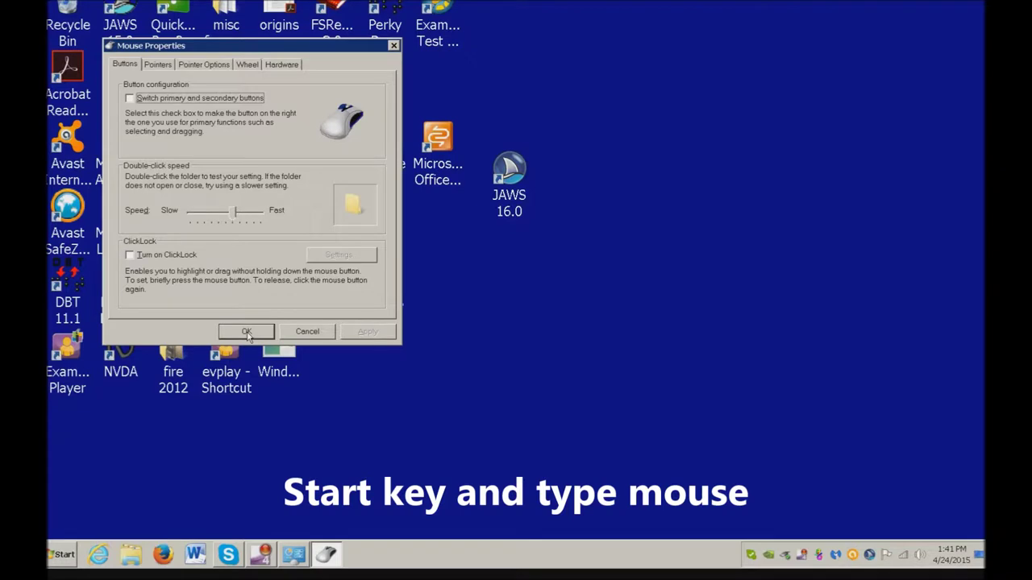
Step: Go through the mouse pointer schemes and apply Windows Inverted (extra large)
{"action": "key", "text": "ctrl+Tab"}
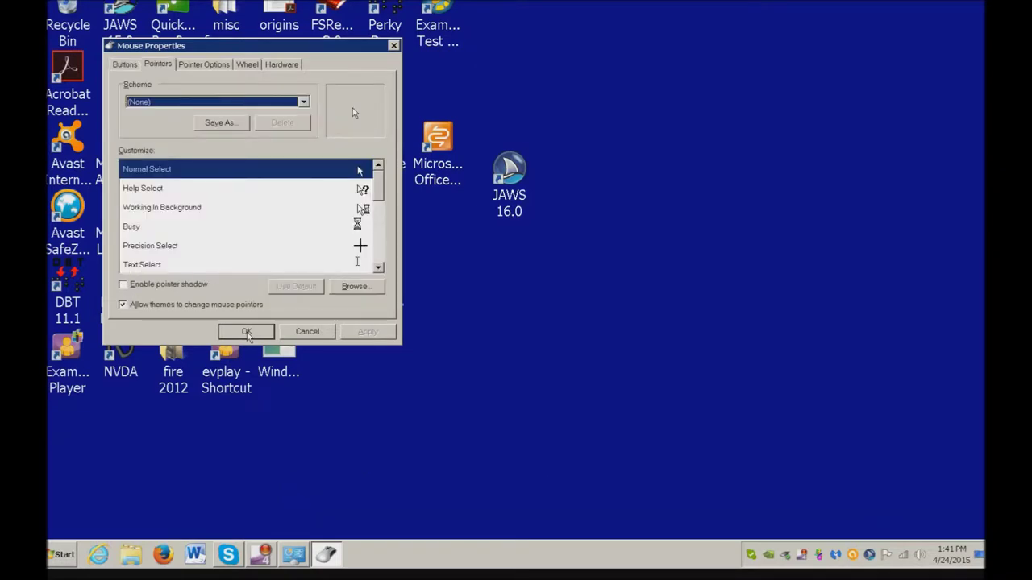
{"action": "key", "text": "Down"}
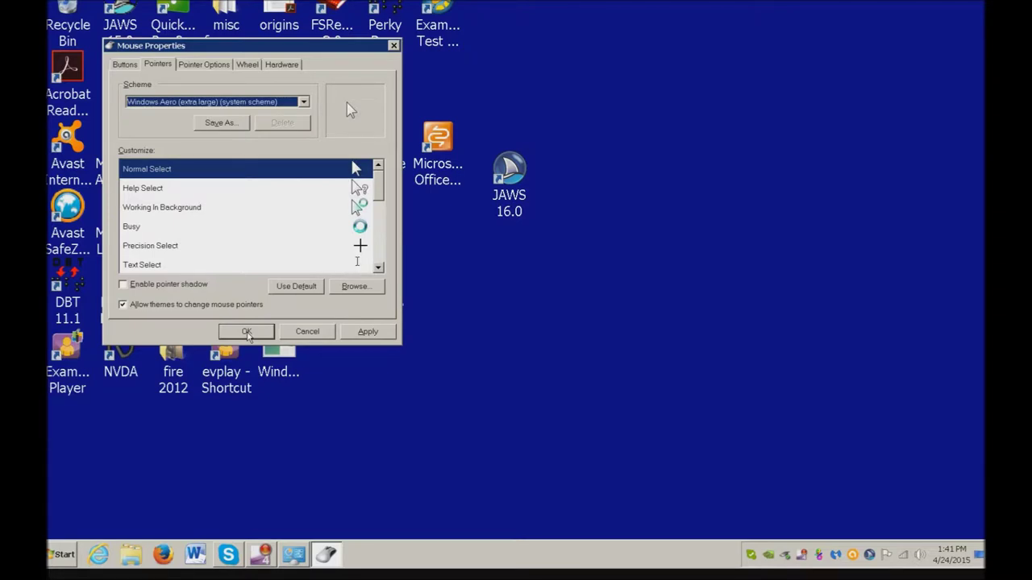
{"action": "key", "text": "Down"}
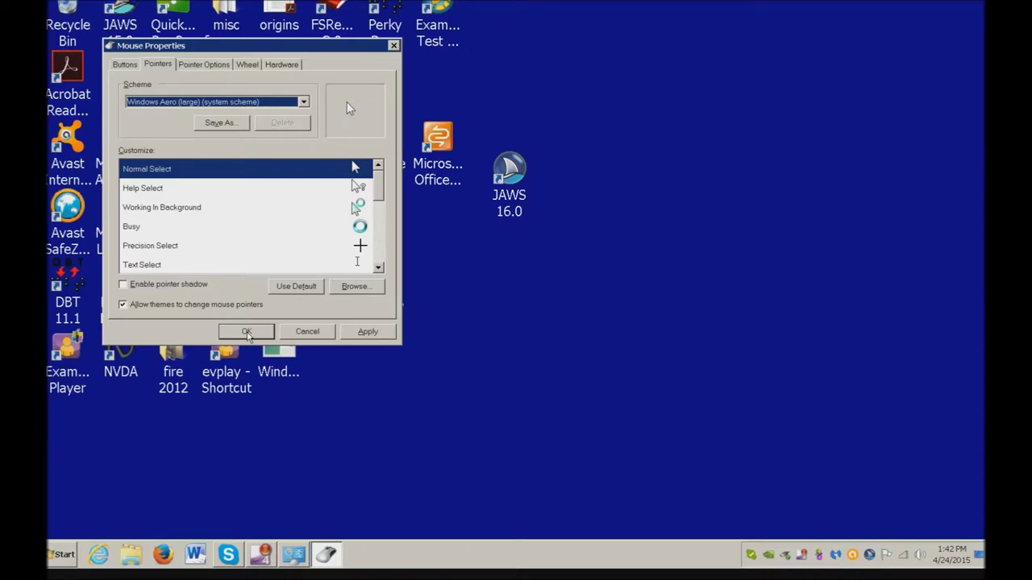
{"action": "key", "text": "Down"}
{"action": "key", "text": "Down"}
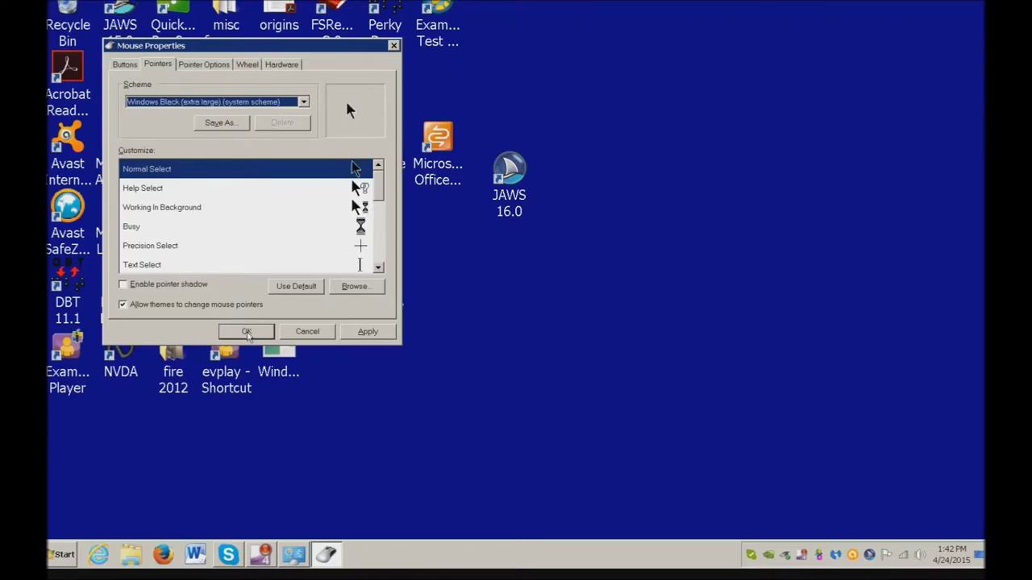
{"action": "key", "text": "Down"}
{"action": "key", "text": "Down"}
{"action": "key", "text": "Down"}
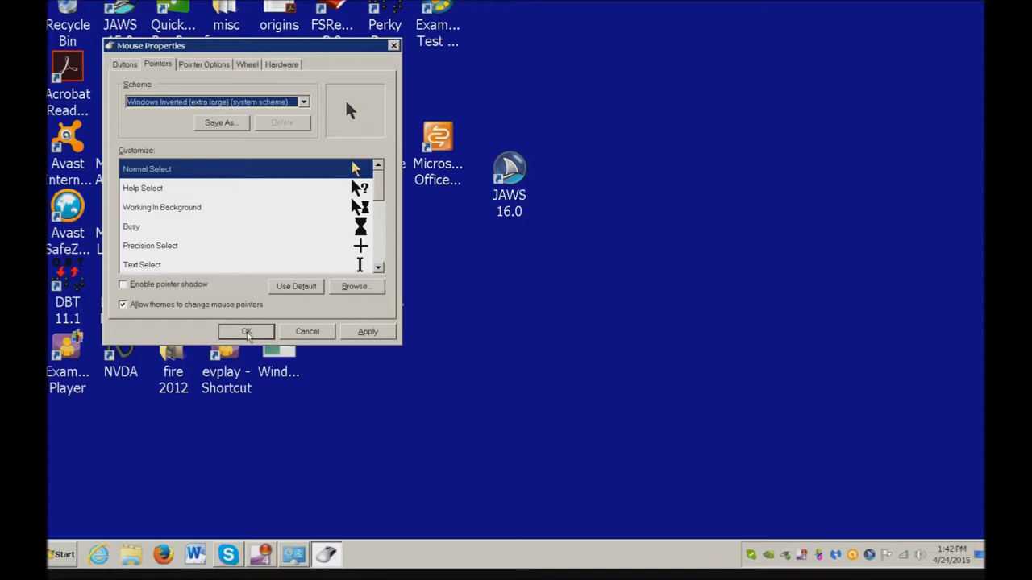
{"action": "left_click", "coordinate": [248, 332]}
Step: Switch showing the pointer location with the CTRL key off and on again, apply the pointer options, and close Mouse Properties
{"action": "key", "text": "ctrl+Tab"}
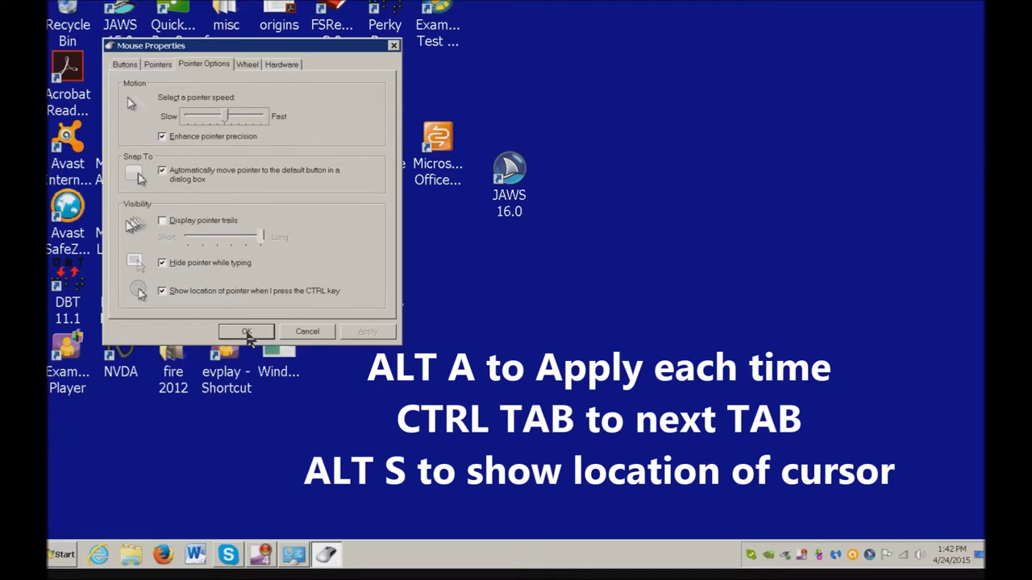
{"action": "key", "text": "alt+s"}
{"action": "key", "text": "alt+s"}
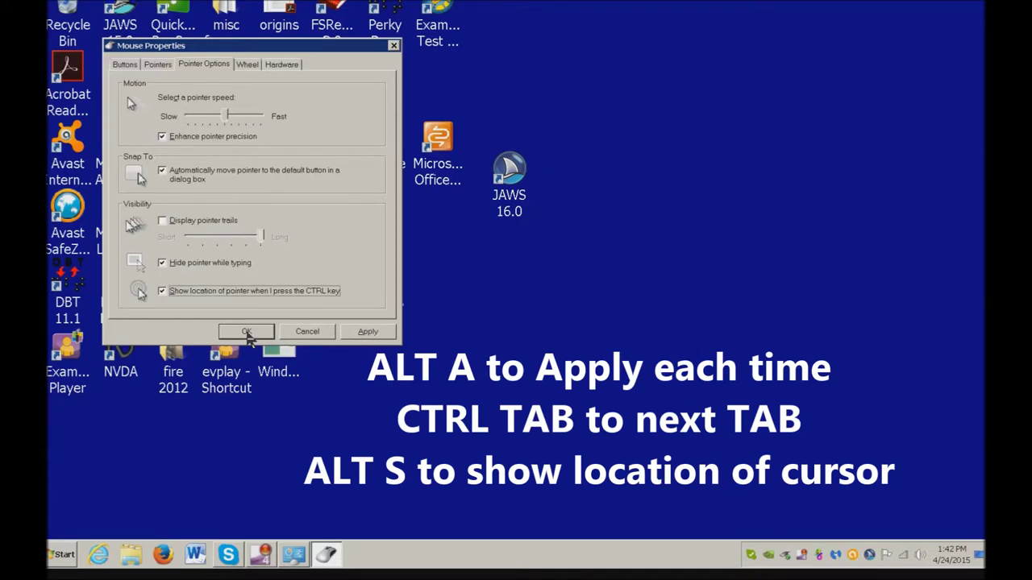
{"action": "key", "text": "alt+a"}
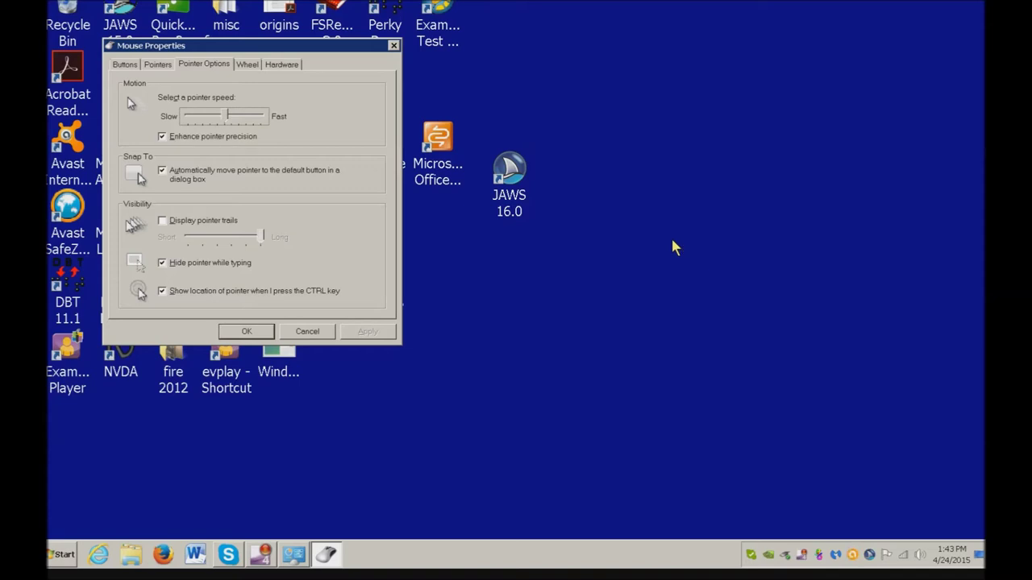
{"action": "key", "text": "Escape"}
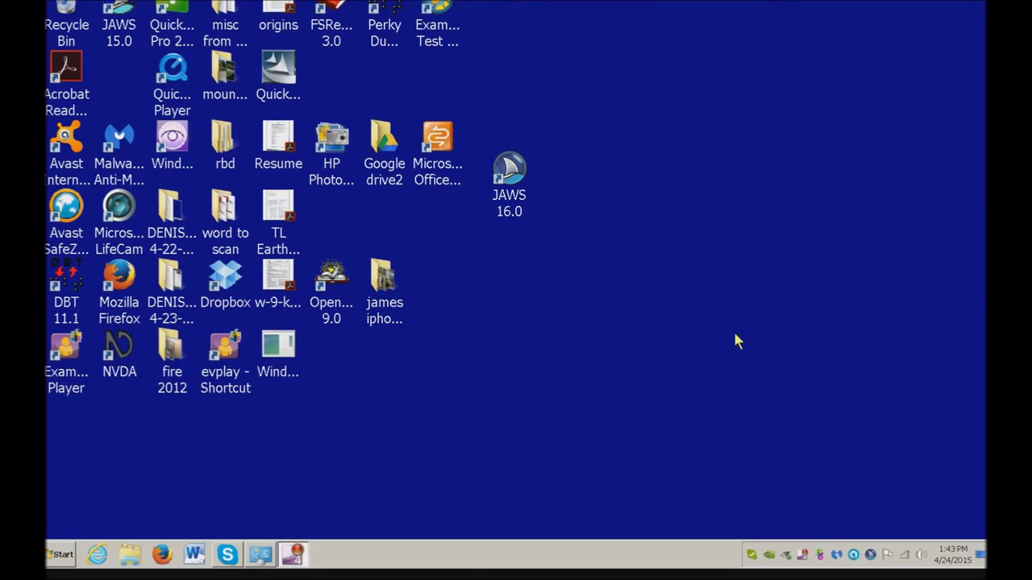
Step: Bring up the Windows program search
{"action": "key", "text": "super"}
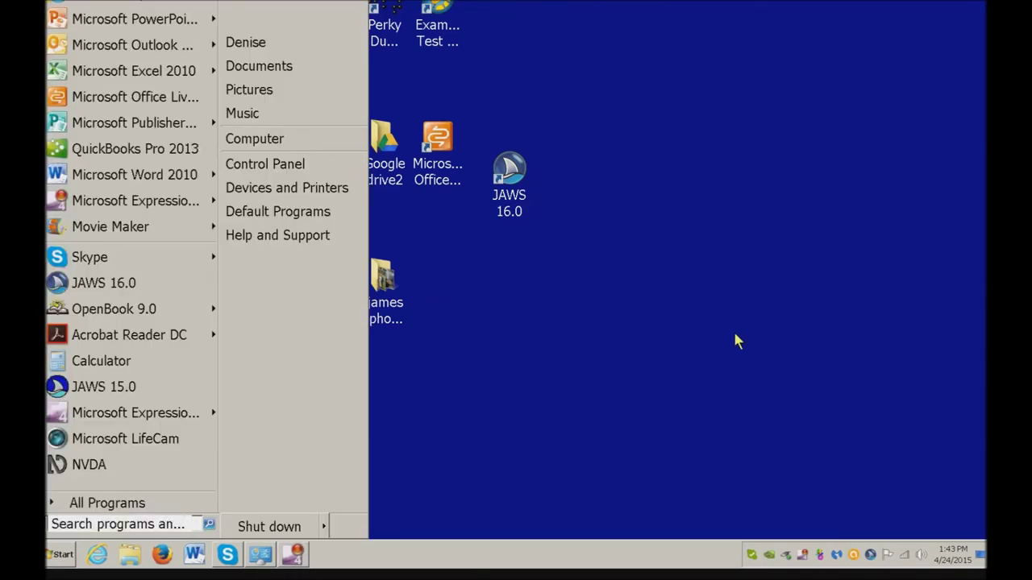